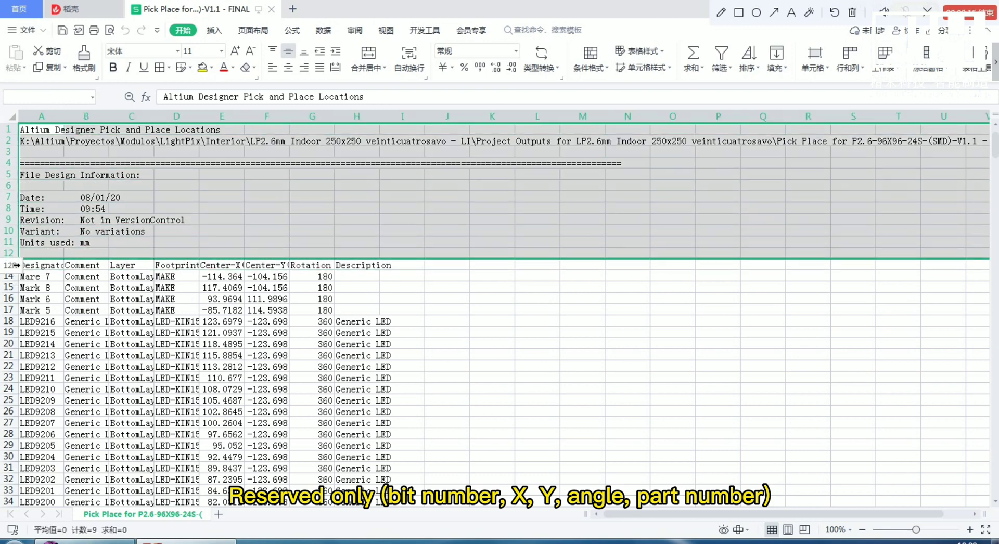
Delete the 12 file-information rows above the Designator header row
{"action": "right_click", "coordinate": [67, 220]}
{"action": "left_click", "coordinate": [106, 361]}
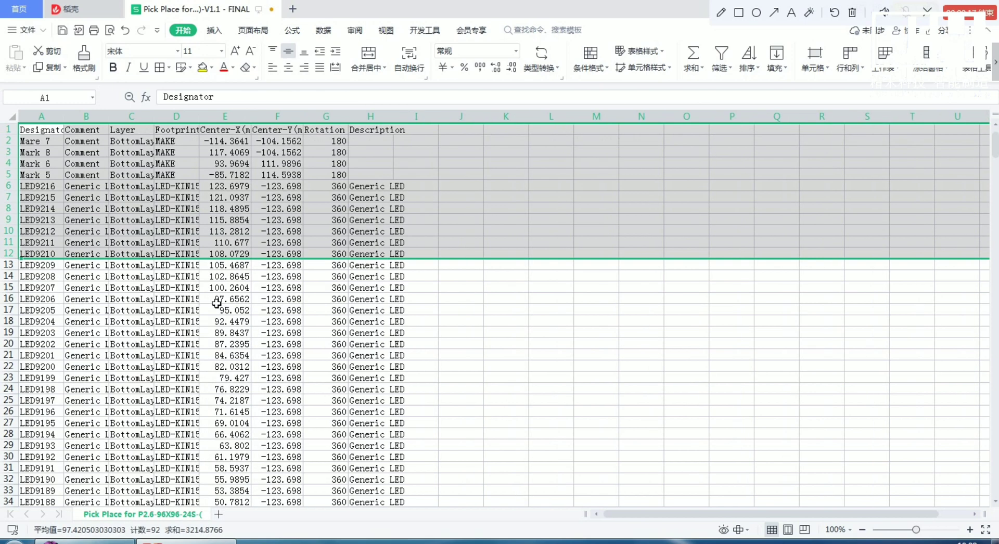
{"action": "left_click", "coordinate": [471, 245]}
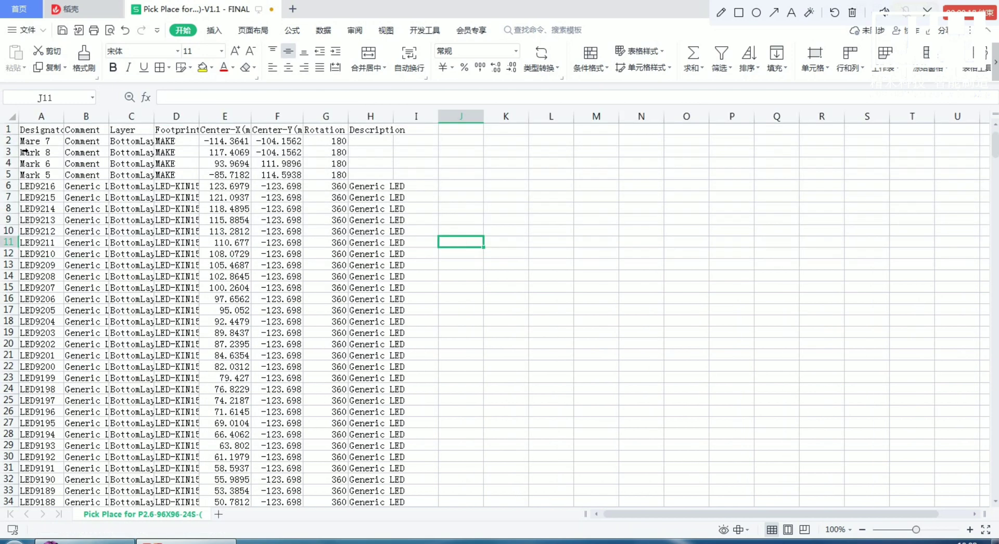
Move the four bottom-layer Mark rows from rows 2 to 5 into a new sheet, starting at cell A1
{"action": "left_click_drag", "start_coordinate": [21, 141], "coordinate": [20, 186]}
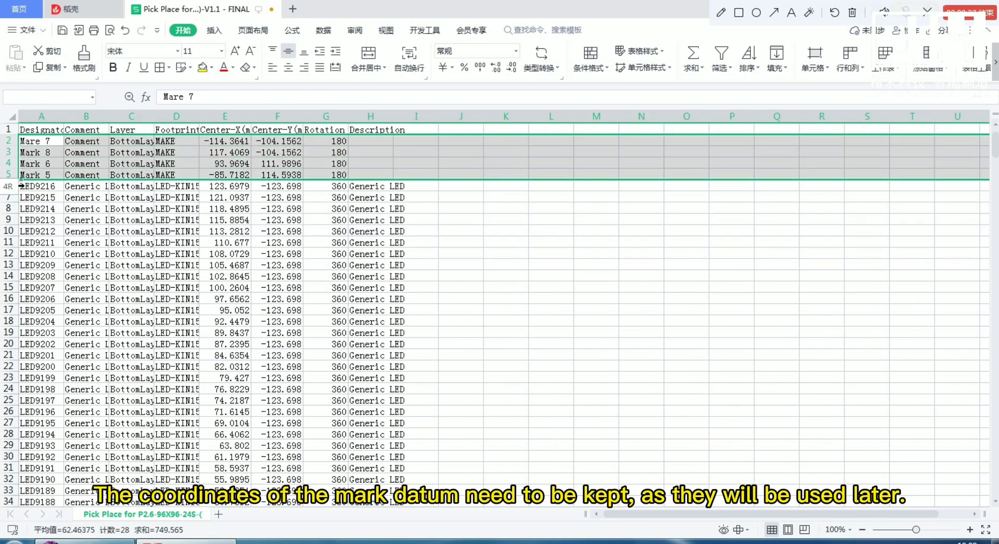
{"action": "right_click", "coordinate": [38, 155]}
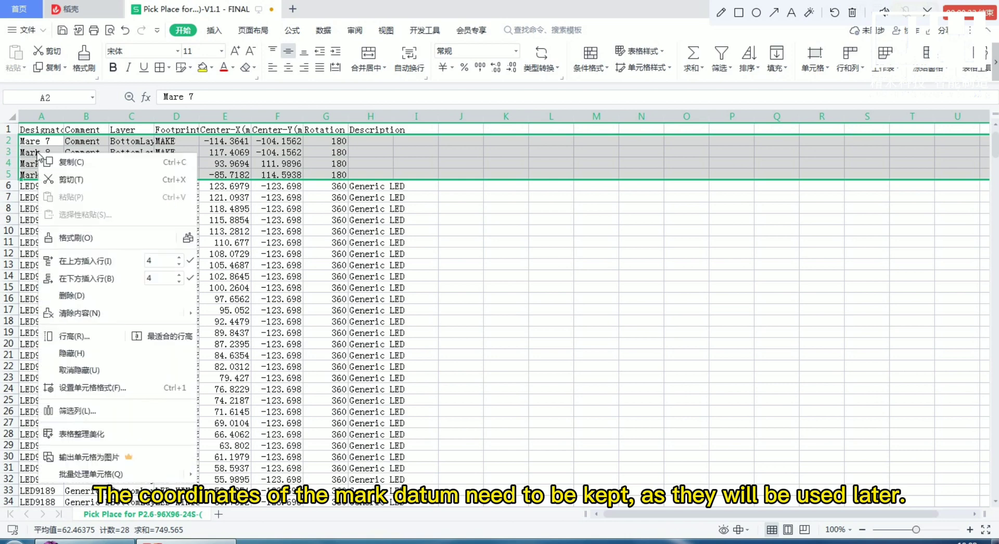
{"action": "left_click", "coordinate": [77, 181]}
{"action": "left_click", "coordinate": [219, 514]}
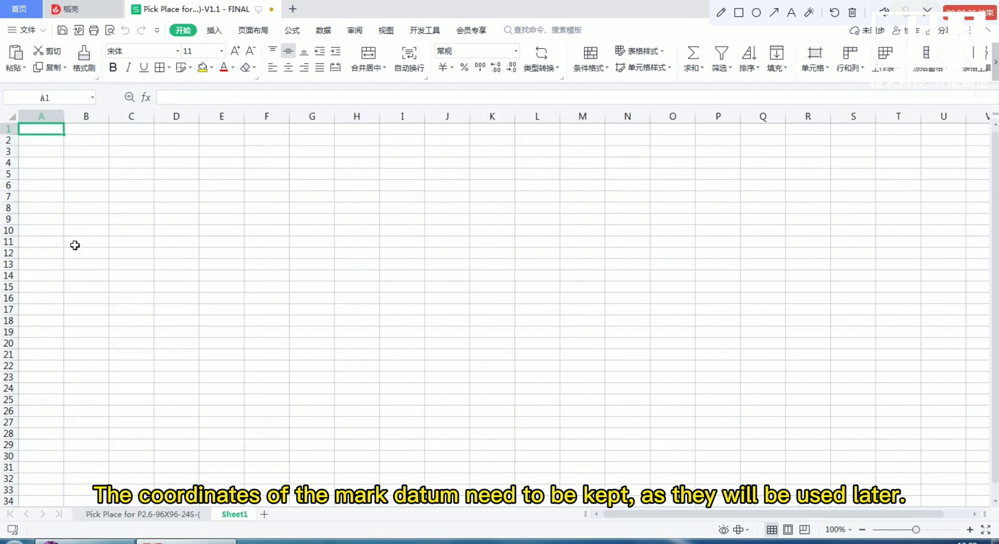
{"action": "right_click", "coordinate": [36, 134]}
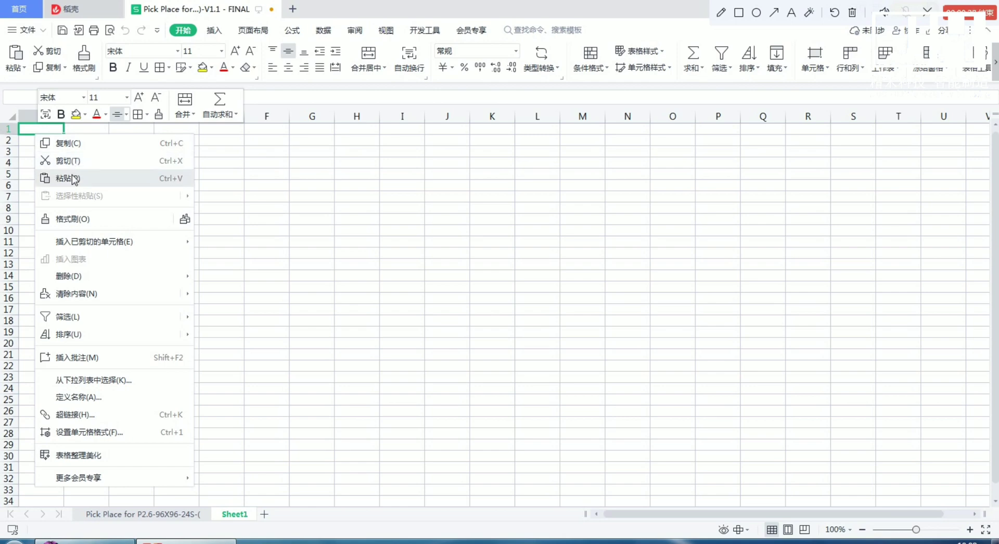
{"action": "left_click", "coordinate": [80, 177]}
{"action": "left_click", "coordinate": [311, 227]}
Delete the empty rows 2 to 5 below the header in the Pick Place sheet
{"action": "left_click", "coordinate": [151, 511]}
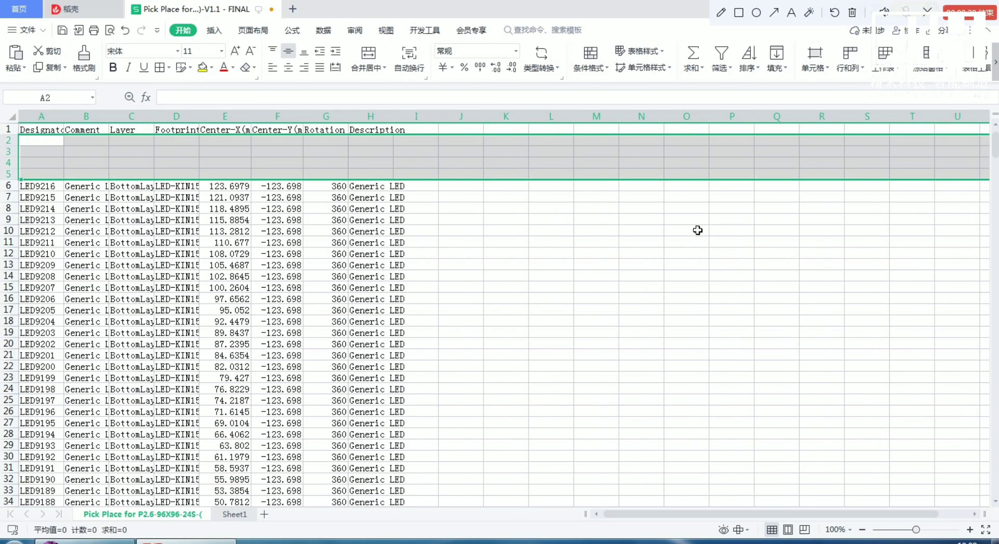
{"action": "left_click", "coordinate": [596, 200]}
{"action": "left_click_drag", "start_coordinate": [10, 140], "coordinate": [21, 174]}
{"action": "right_click", "coordinate": [40, 161]}
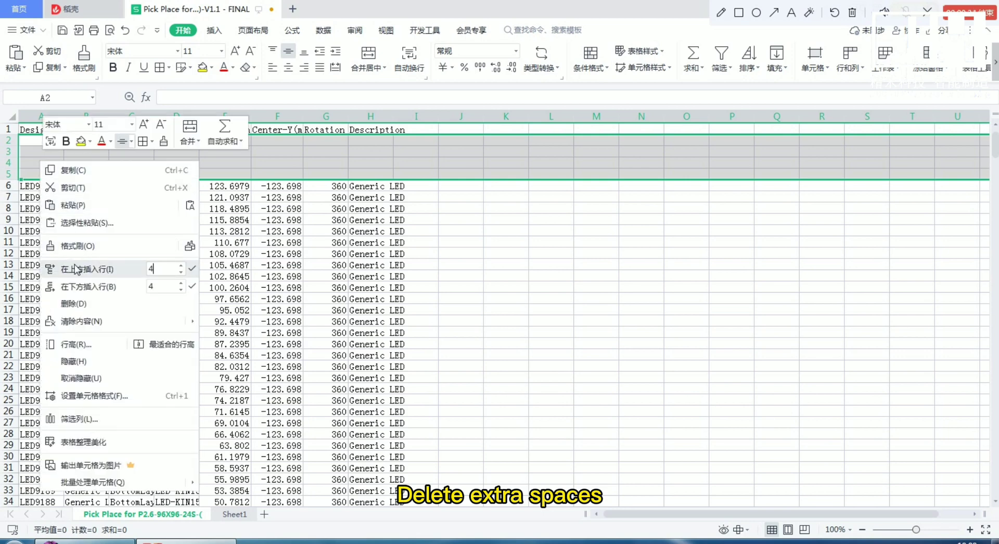
{"action": "left_click", "coordinate": [111, 304]}
{"action": "left_click", "coordinate": [612, 348]}
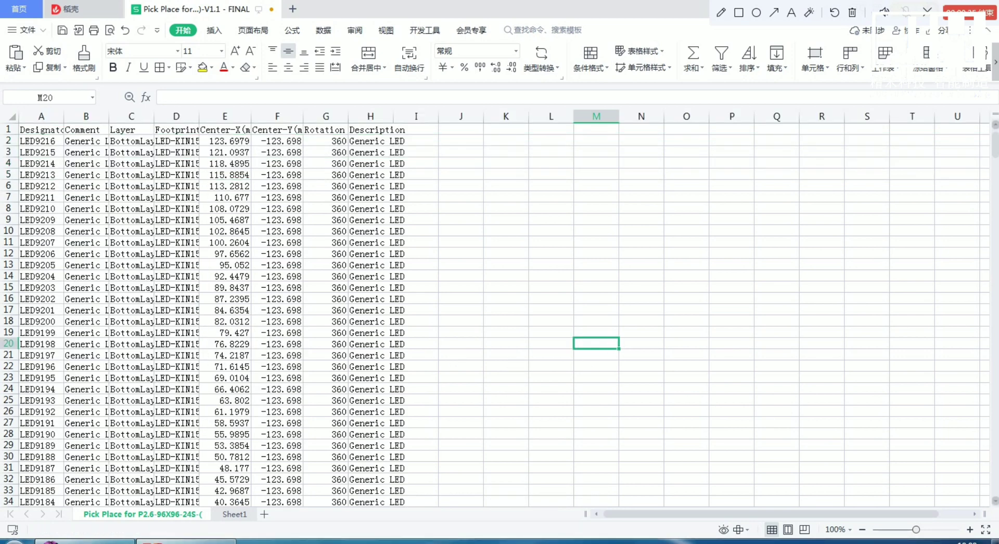
Move all TopLayer rows, from UB3 in row 9218 through row 9687, to Sheet1 starting at cell A10
{"action": "left_click_drag", "start_coordinate": [995, 156], "coordinate": [966, 475]}
{"action": "scroll", "coordinate": [825, 450], "scroll_direction": "down", "scroll_amount": 4}
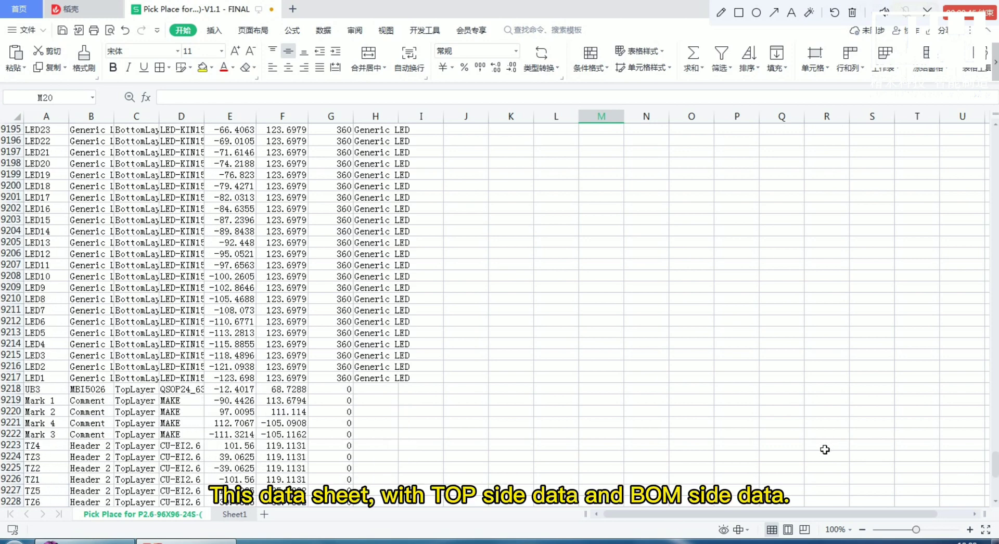
{"action": "left_click_drag", "start_coordinate": [12, 389], "coordinate": [107, 542]}
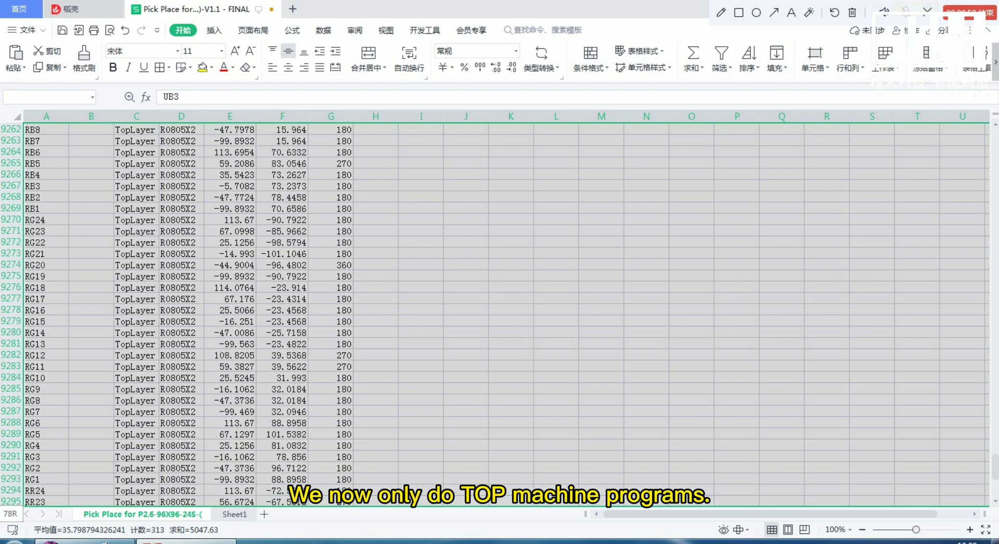
{"action": "left_click_drag", "start_coordinate": [107, 542], "coordinate": [106, 542]}
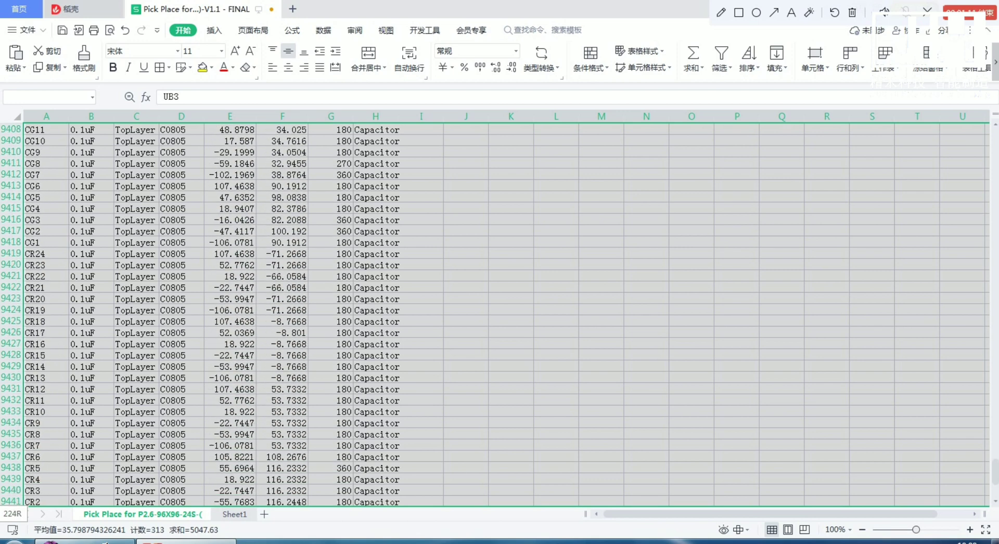
{"action": "left_click_drag", "start_coordinate": [107, 542], "coordinate": [127, 488]}
{"action": "right_click", "coordinate": [128, 488]}
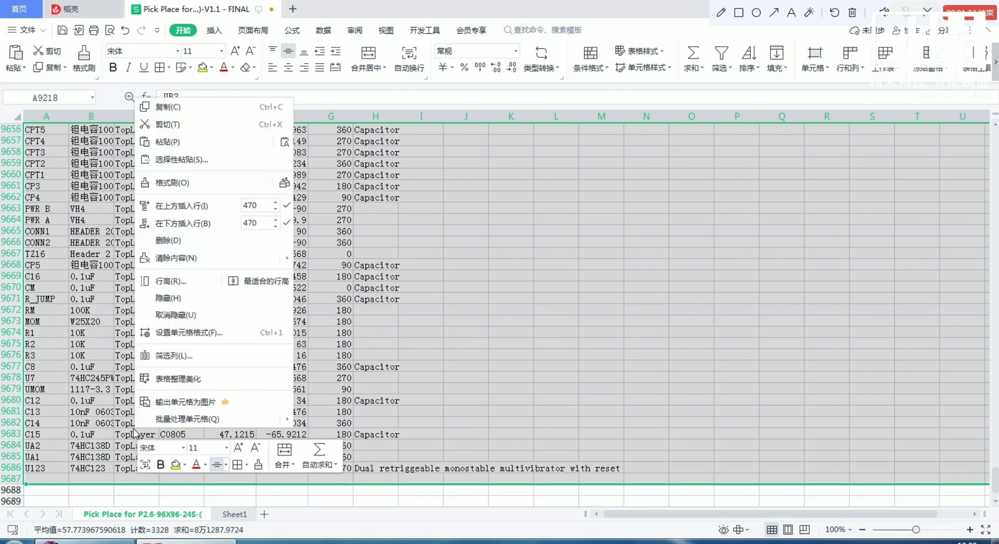
{"action": "left_click", "coordinate": [186, 118]}
{"action": "left_click", "coordinate": [234, 514]}
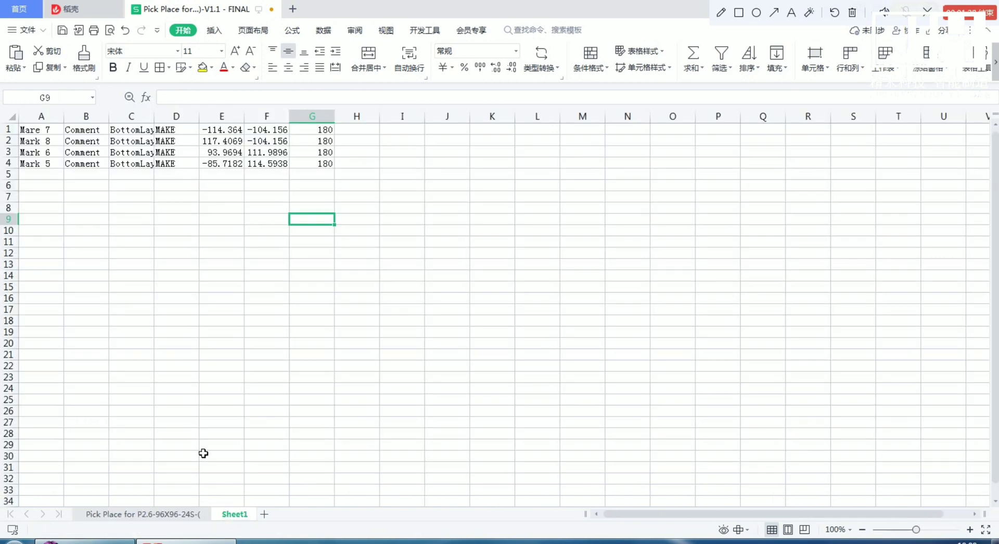
{"action": "left_click", "coordinate": [33, 229]}
{"action": "right_click", "coordinate": [34, 230]}
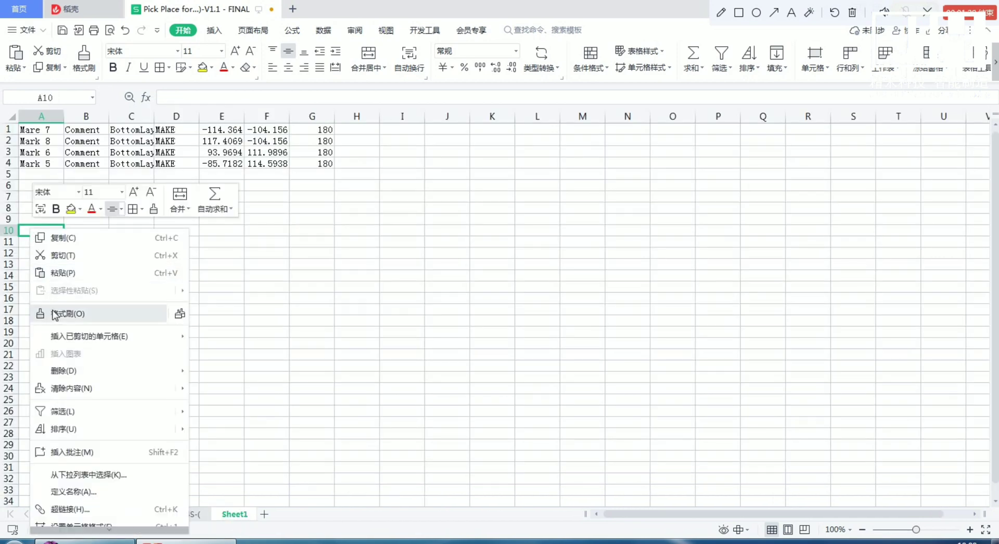
{"action": "left_click", "coordinate": [56, 272]}
Enter 2 in cell A8 of Sheet1, above the pasted TopLayer rows
{"action": "left_click", "coordinate": [44, 213]}
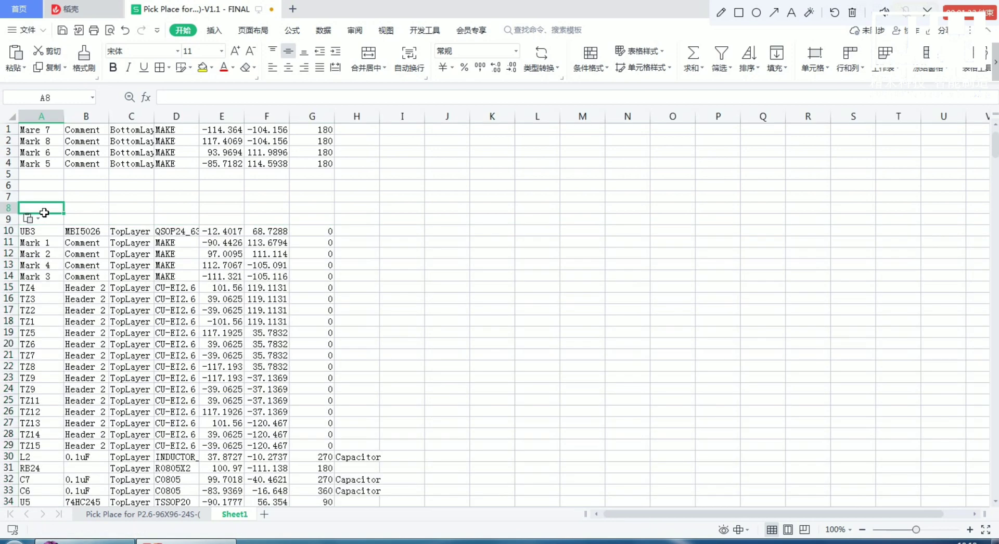
{"action": "type", "text": "2"}
{"action": "key", "text": "Tab"}
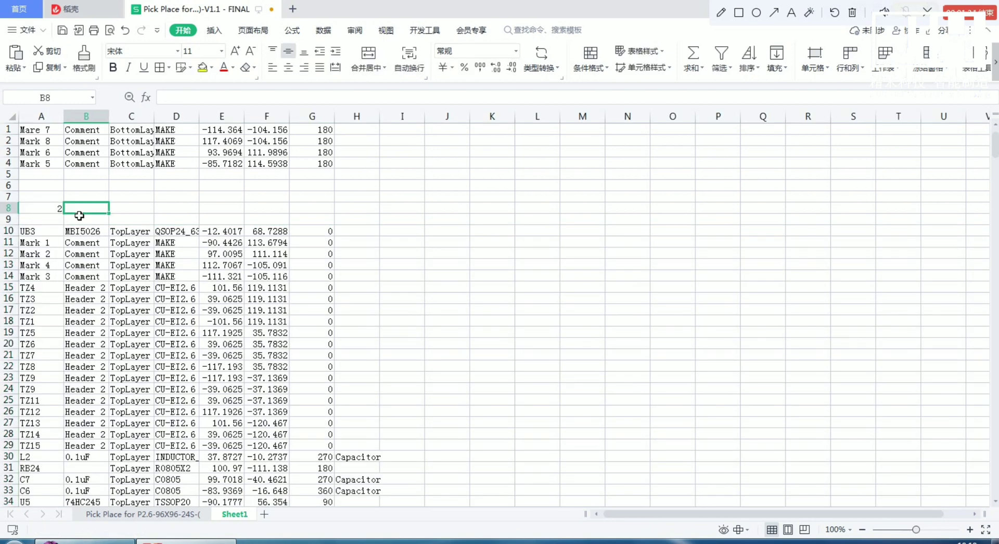
Delete the Comment column from the Pick Place sheet
{"action": "left_click", "coordinate": [177, 513]}
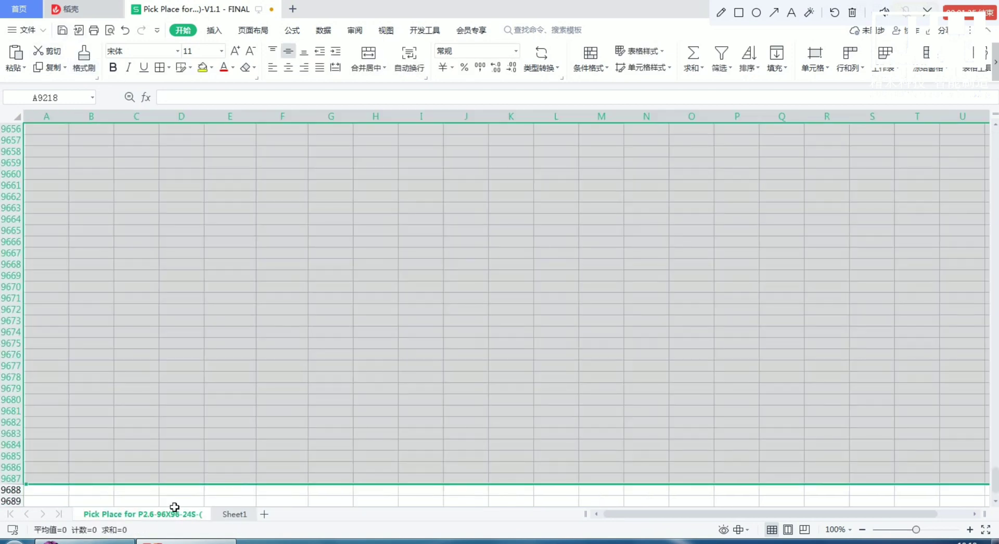
{"action": "left_click", "coordinate": [895, 342]}
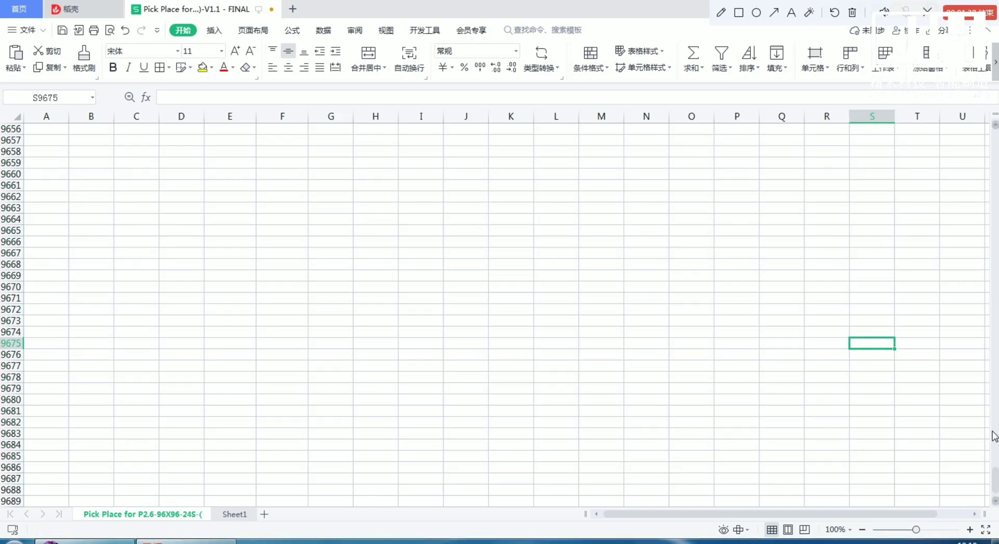
{"action": "left_click_drag", "start_coordinate": [994, 466], "coordinate": [410, 37]}
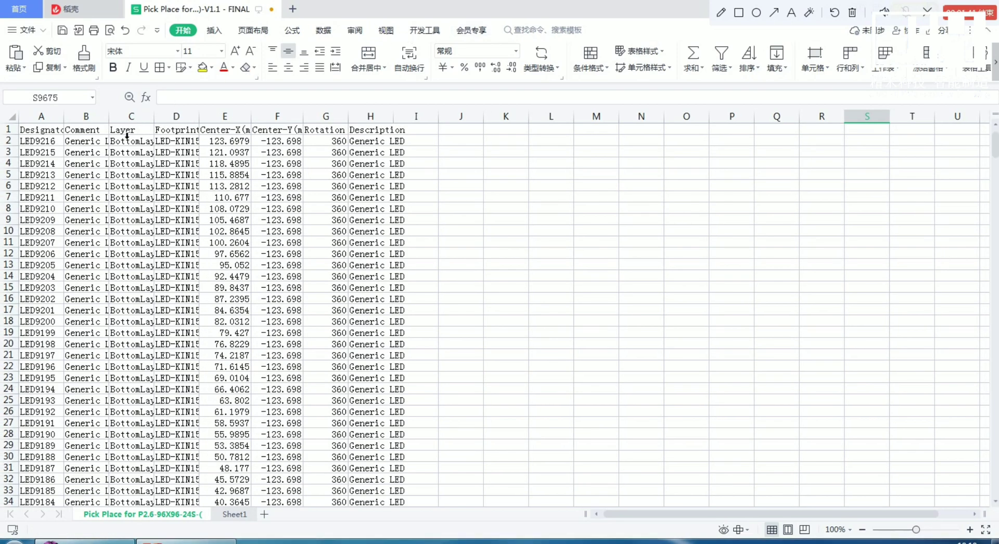
{"action": "left_click", "coordinate": [102, 139]}
{"action": "right_click", "coordinate": [100, 140]}
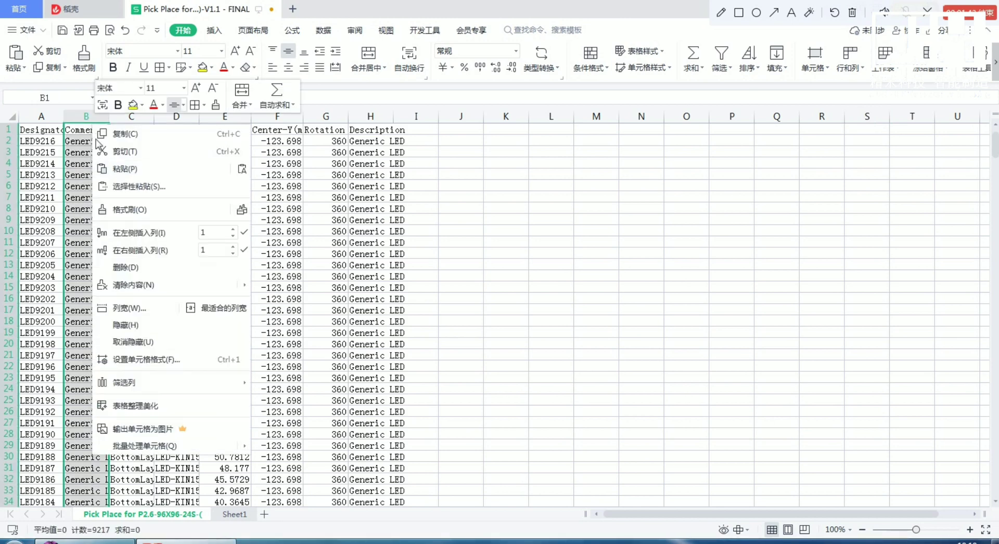
{"action": "left_click", "coordinate": [139, 273]}
{"action": "left_click", "coordinate": [508, 255]}
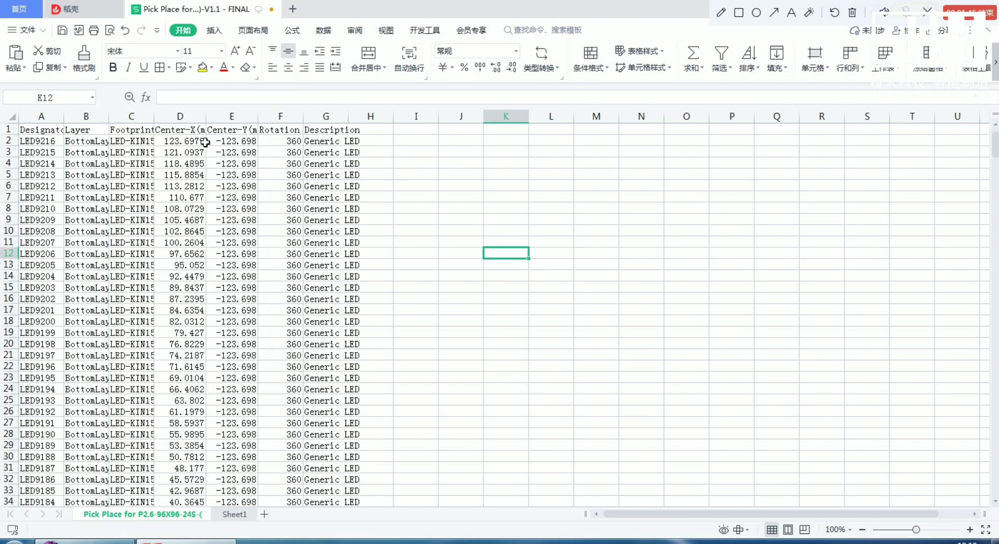
Delete the Description column after the Rotation column
{"action": "left_click", "coordinate": [337, 137]}
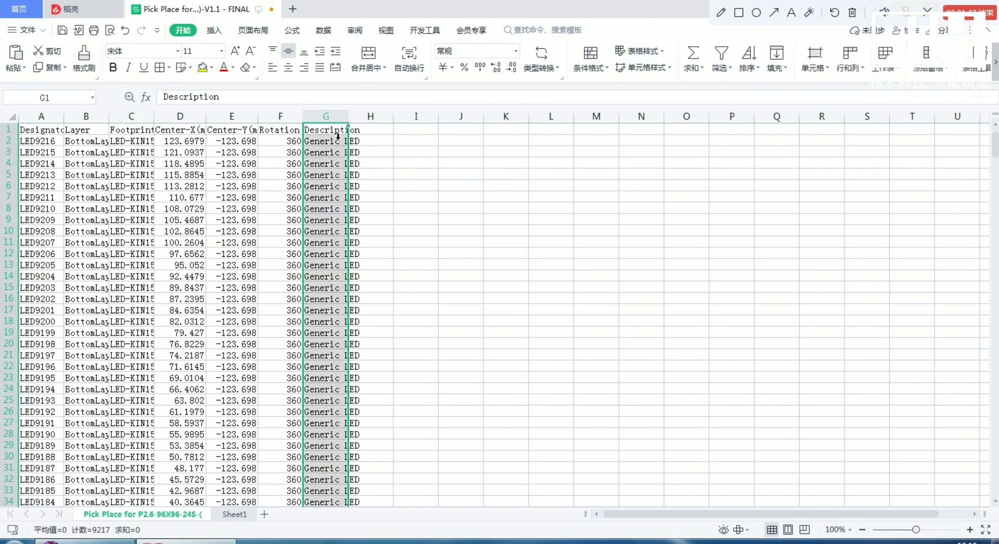
{"action": "right_click", "coordinate": [337, 137]}
{"action": "left_click", "coordinate": [364, 261]}
{"action": "left_click", "coordinate": [506, 233]}
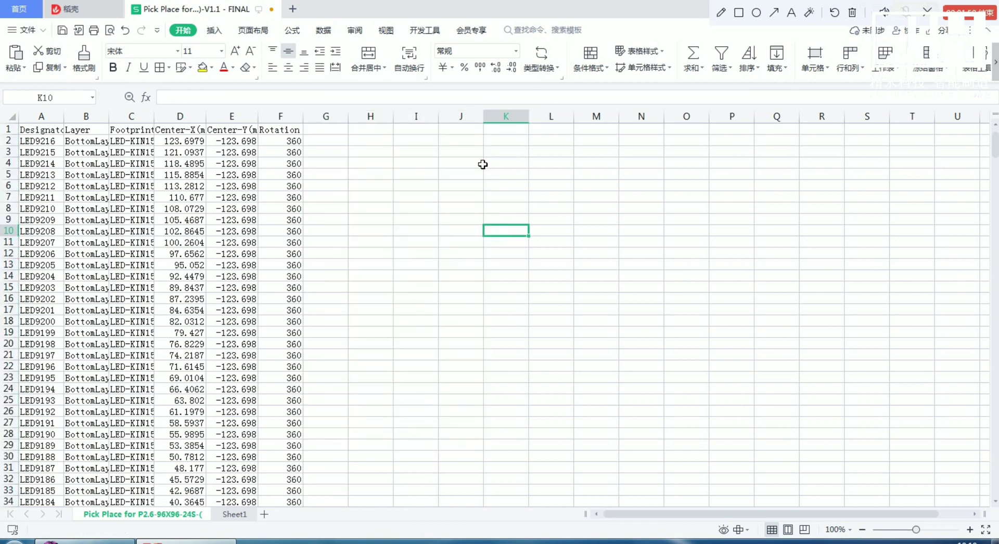
{"action": "left_click", "coordinate": [525, 223]}
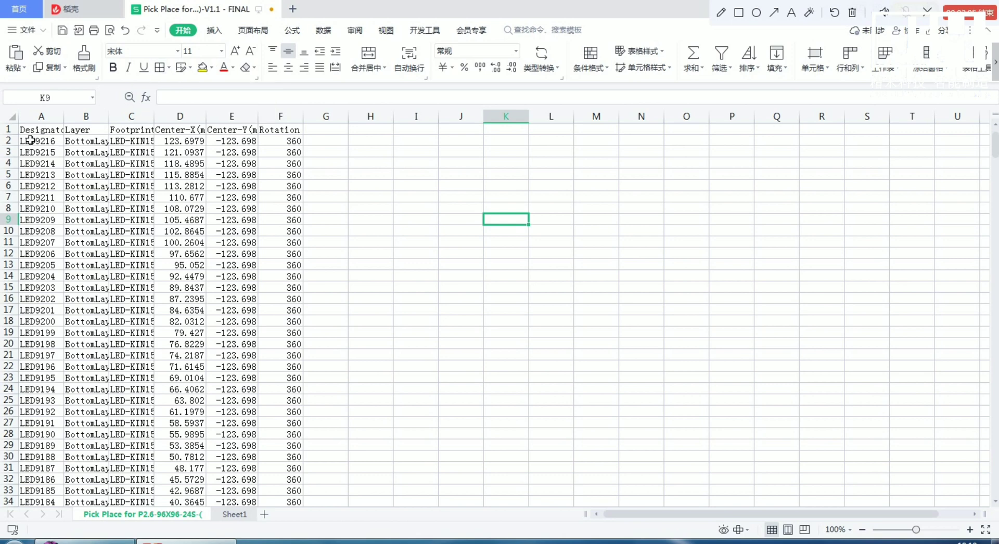
Delete the Layer column from the Pick Place sheet
{"action": "left_click", "coordinate": [100, 136]}
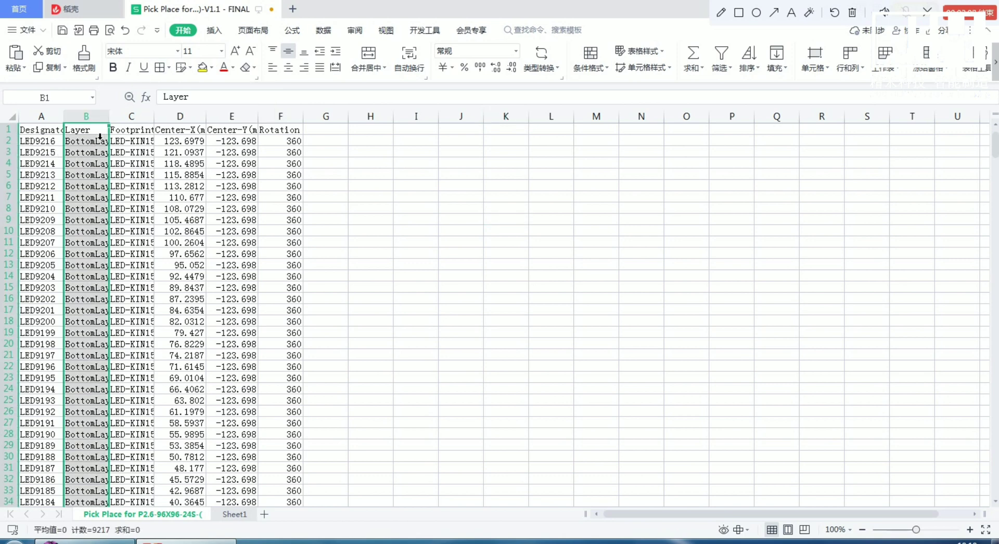
{"action": "right_click", "coordinate": [90, 120]}
{"action": "left_click", "coordinate": [157, 271]}
{"action": "left_click", "coordinate": [422, 255]}
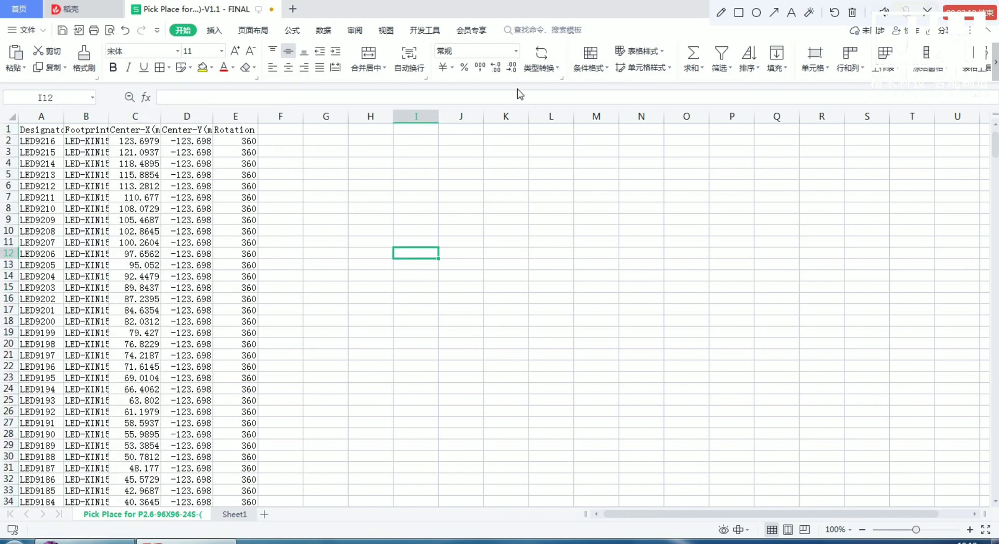
Widen the Footprint column so the full footprint names fit
{"action": "left_click", "coordinate": [92, 135]}
{"action": "key", "text": "ctrl+shift+Down"}
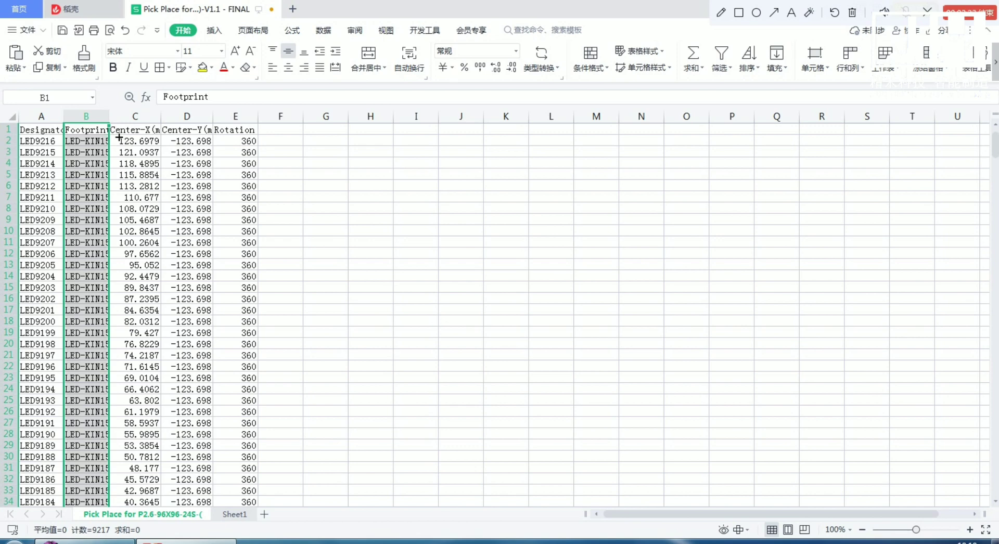
{"action": "left_click", "coordinate": [301, 200]}
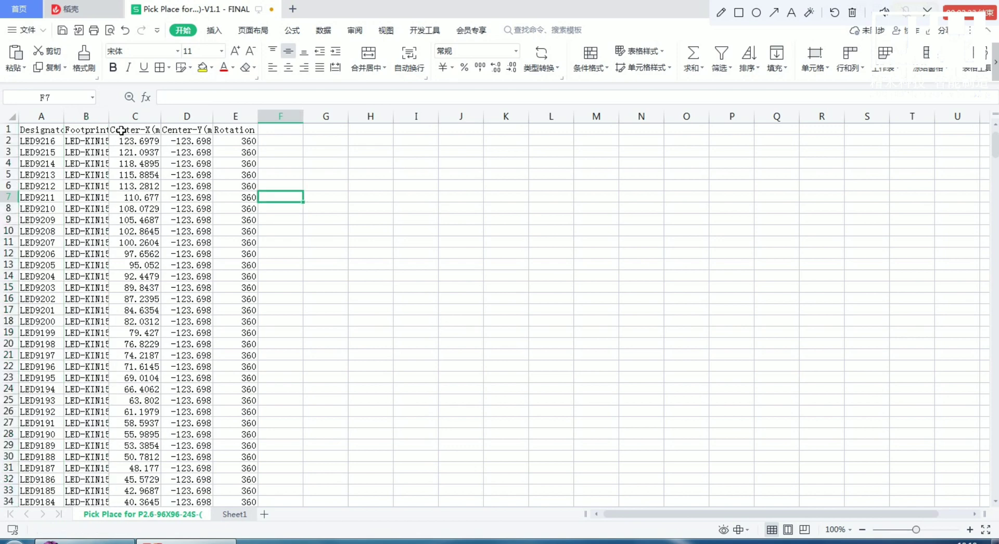
{"action": "left_click_drag", "start_coordinate": [109, 117], "coordinate": [148, 130]}
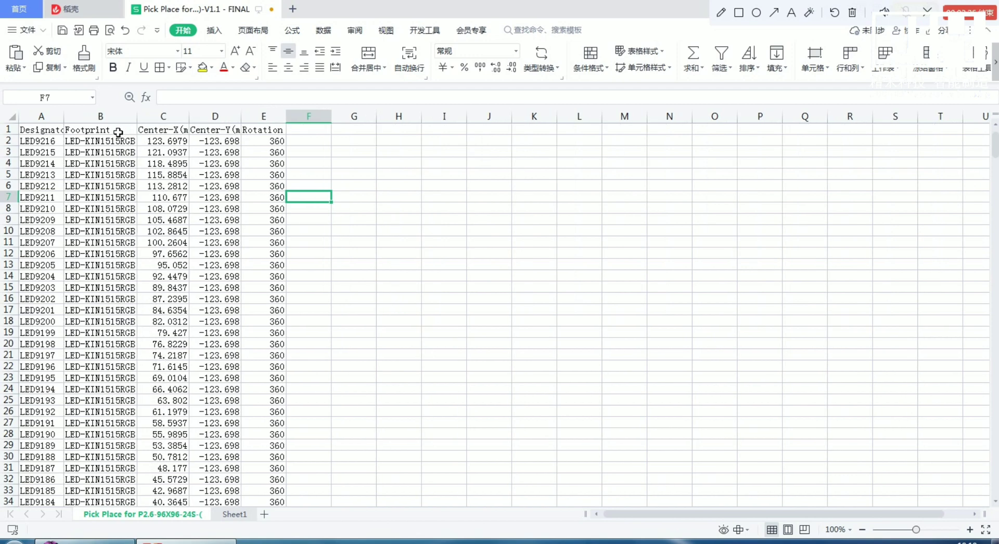
Move the Footprint column from column B to column F, directly after Rotation
{"action": "left_click", "coordinate": [119, 131]}
{"action": "key", "text": "ctrl+shift+Down"}
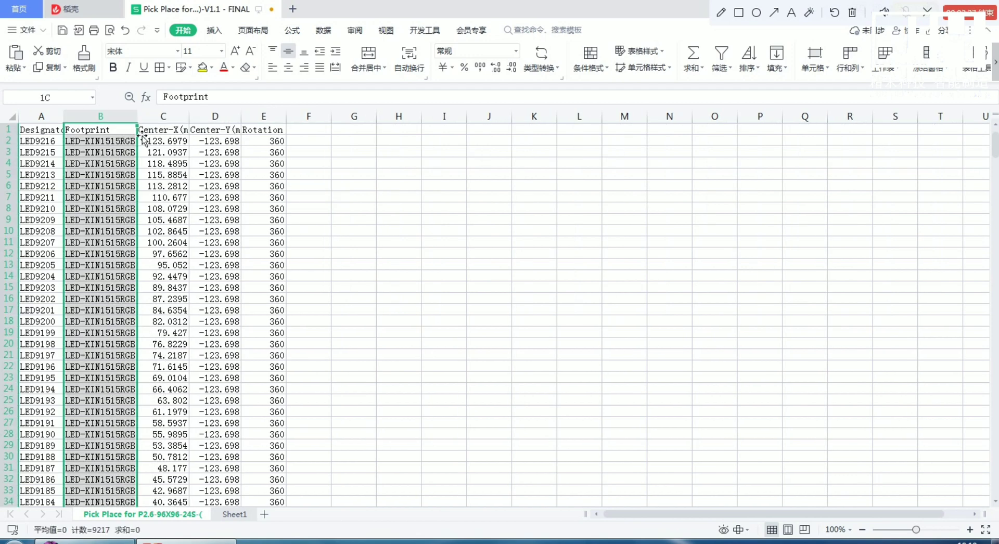
{"action": "left_click_drag", "start_coordinate": [144, 140], "coordinate": [306, 151]}
{"action": "left_click", "coordinate": [388, 190]}
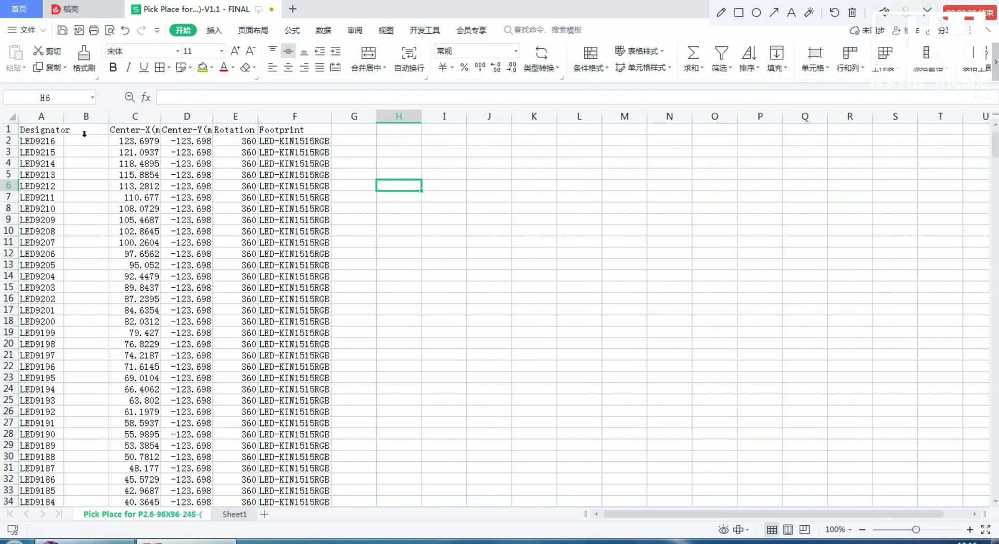
Delete the empty column B between Designator and Center-X
{"action": "left_click", "coordinate": [85, 117]}
{"action": "right_click", "coordinate": [84, 121]}
{"action": "left_click", "coordinate": [112, 268]}
{"action": "left_click", "coordinate": [447, 265]}
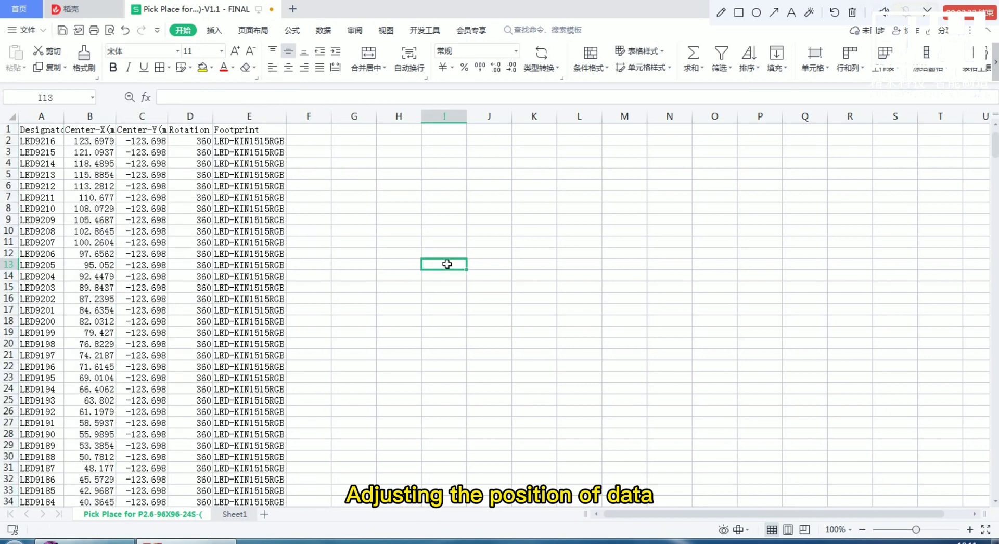
{"action": "left_click", "coordinate": [200, 142]}
{"action": "right_click", "coordinate": [190, 145]}
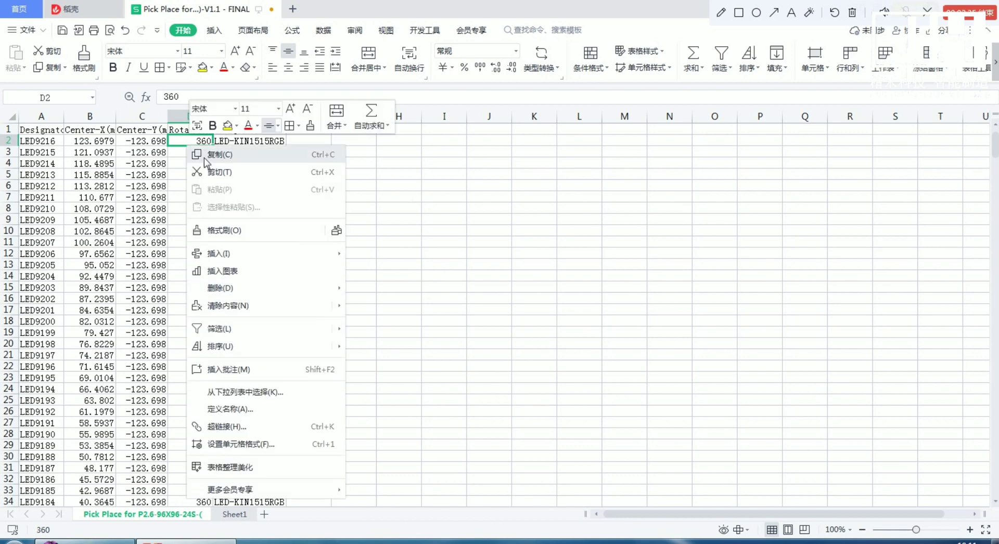
{"action": "left_click", "coordinate": [219, 155]}
{"action": "left_click", "coordinate": [412, 208]}
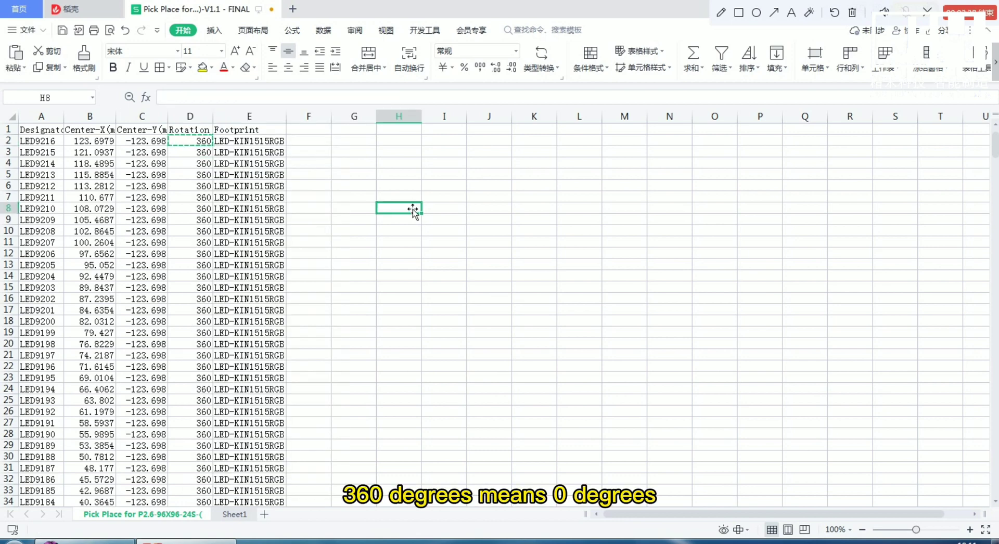
{"action": "type", "text": "F"}
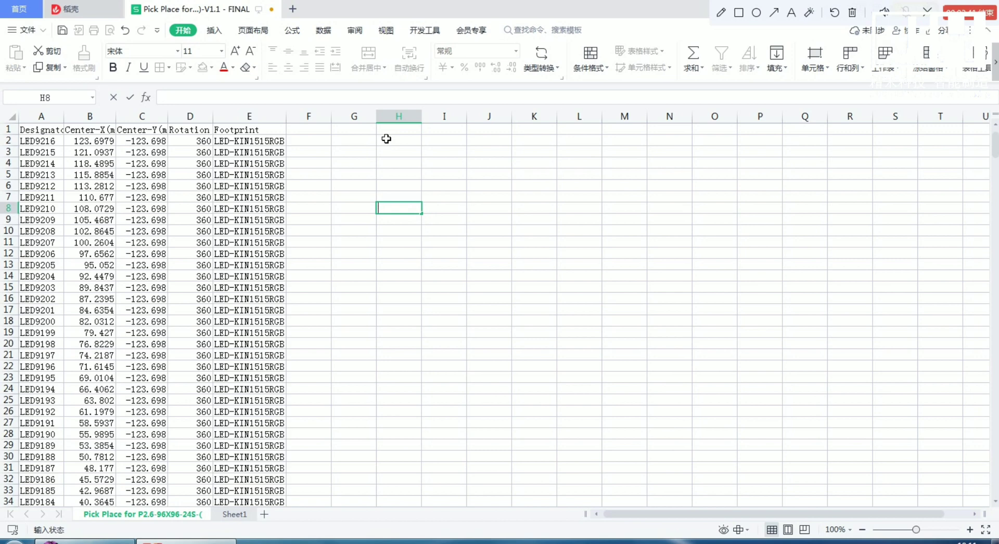
{"action": "type", "text": "f"}
{"action": "key", "text": "BackSpace"}
{"action": "key", "text": "ctrl+f"}
{"action": "left_click", "coordinate": [353, 231]}
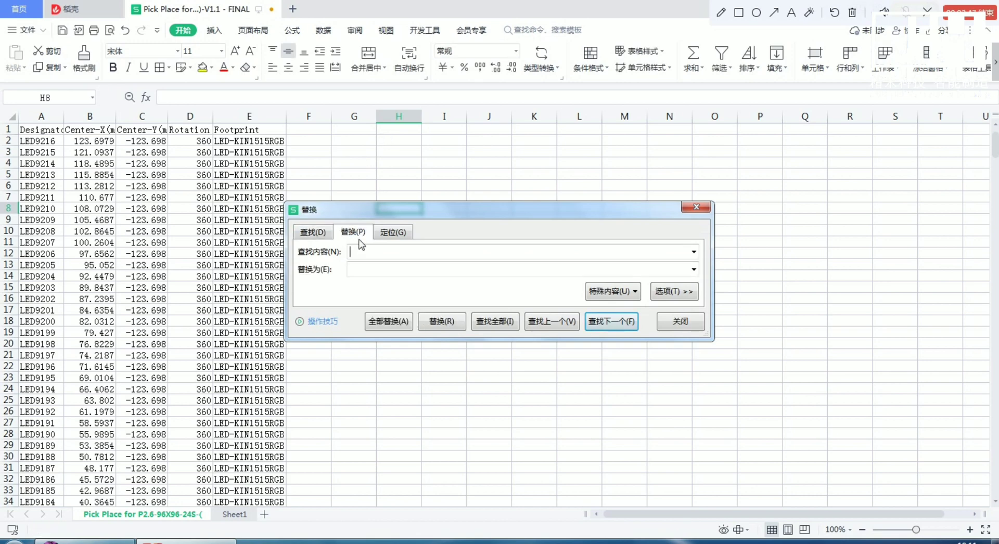
{"action": "right_click", "coordinate": [361, 249]}
{"action": "left_click", "coordinate": [351, 327]}
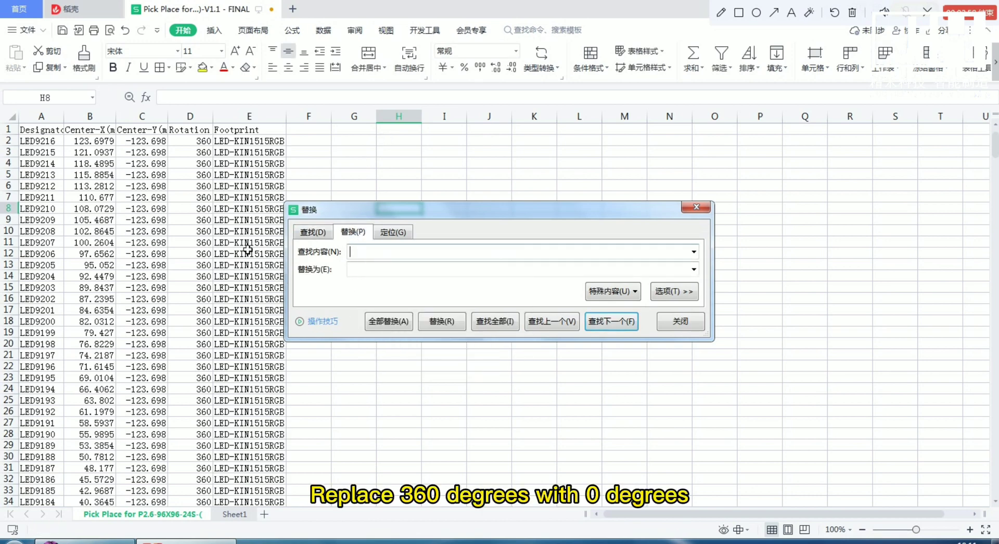
{"action": "left_click", "coordinate": [684, 323]}
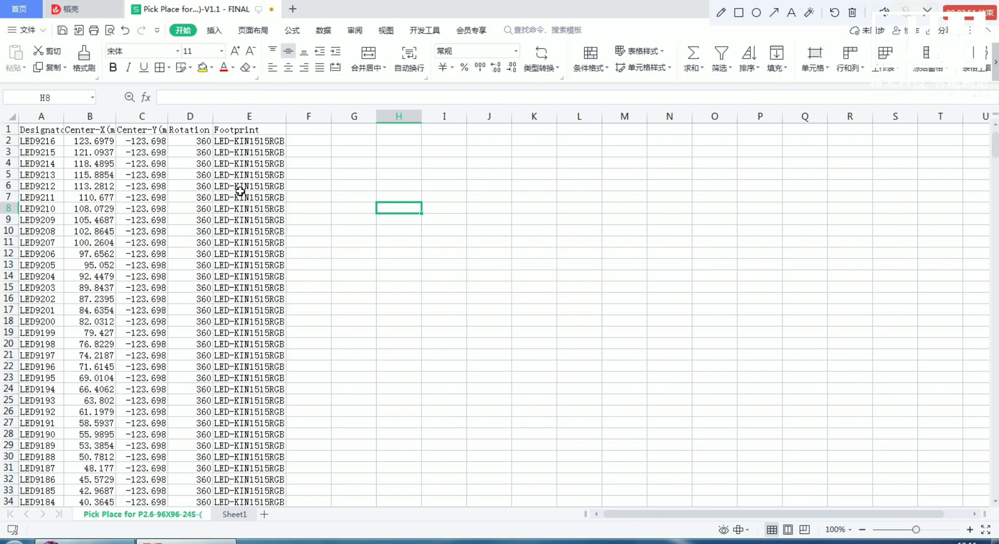
Replace every 360 rotation value in the Pick Place sheet with 0
{"action": "right_click", "coordinate": [185, 142]}
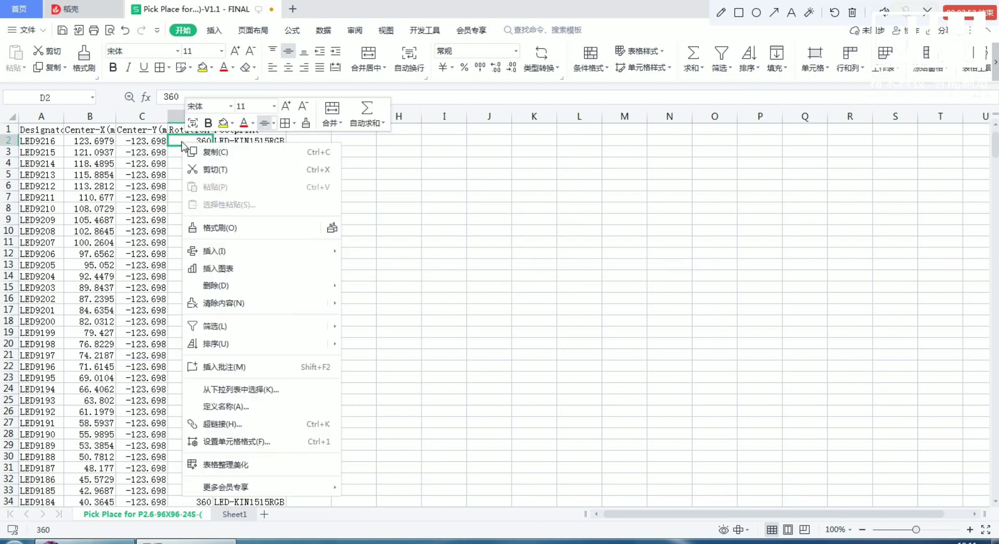
{"action": "left_click", "coordinate": [223, 152]}
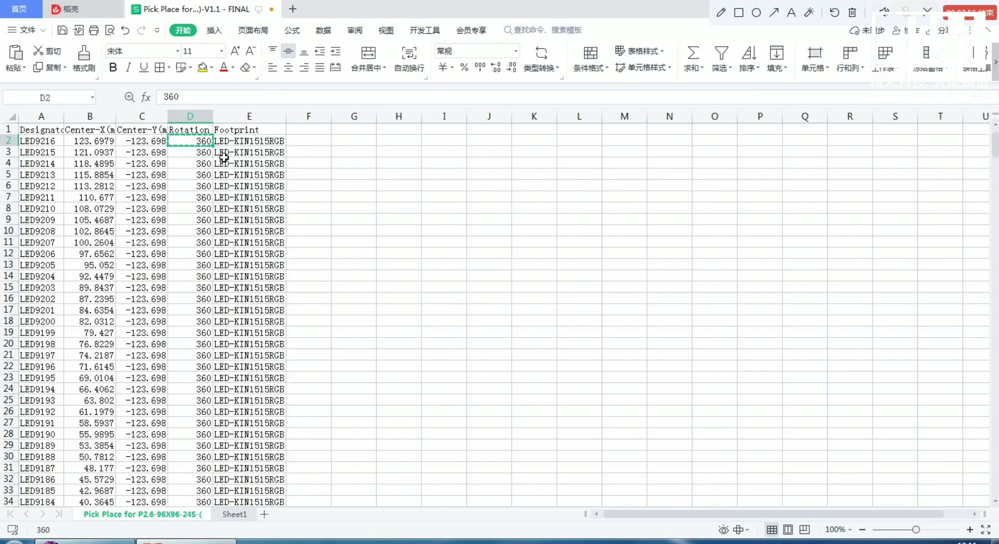
{"action": "key", "text": "ctrl+f"}
{"action": "left_click", "coordinate": [363, 235]}
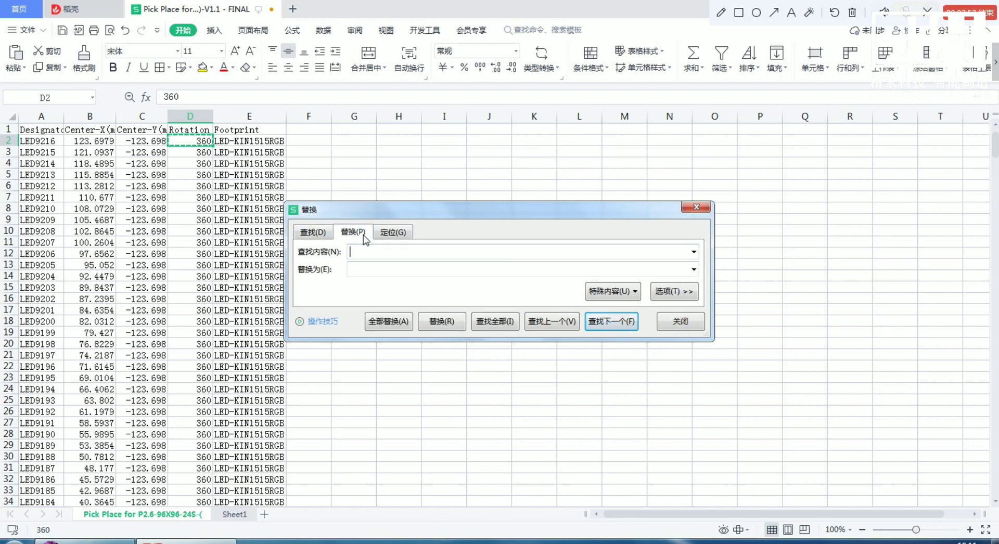
{"action": "right_click", "coordinate": [380, 253]}
{"action": "left_click", "coordinate": [410, 329]}
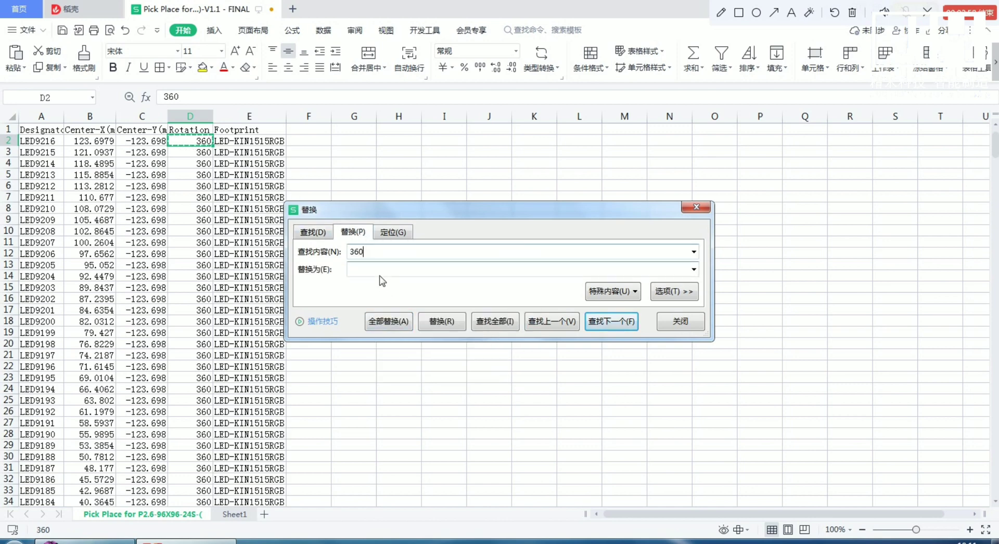
{"action": "left_click", "coordinate": [382, 276]}
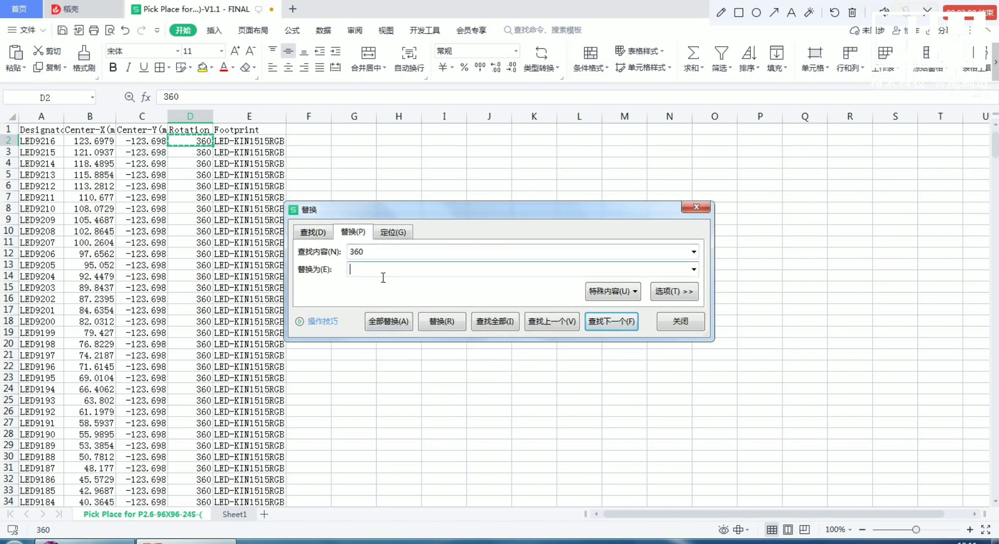
{"action": "left_click", "coordinate": [391, 324]}
{"action": "left_click", "coordinate": [589, 289]}
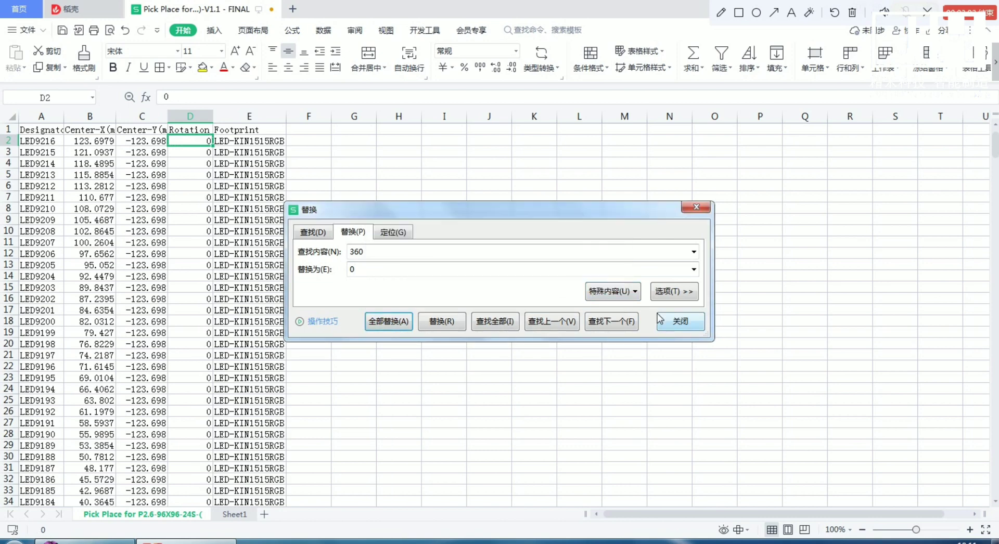
{"action": "left_click", "coordinate": [683, 322]}
{"action": "left_click", "coordinate": [486, 242]}
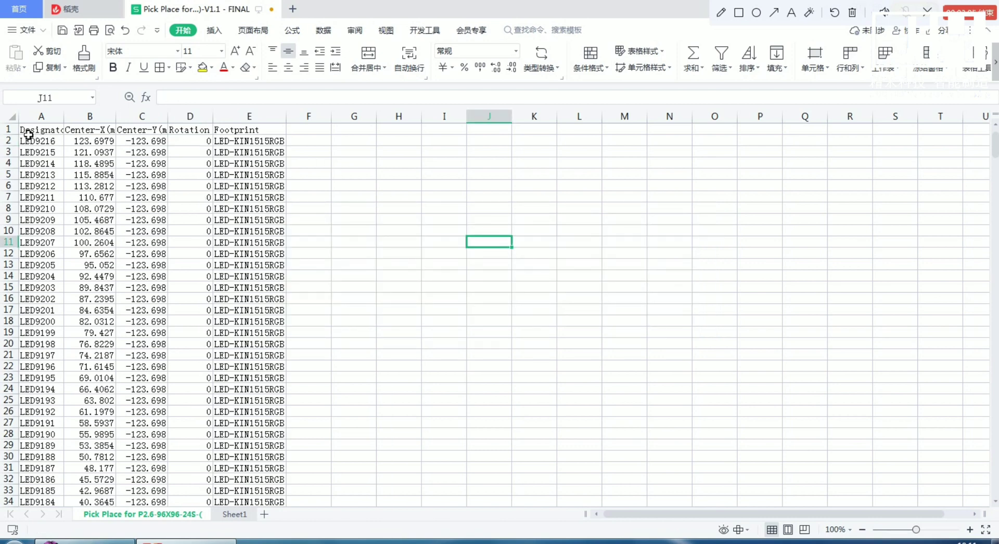
Delete the header row of the Pick Place sheet and narrow the rotation column D
{"action": "left_click", "coordinate": [9, 129]}
{"action": "right_click", "coordinate": [10, 130]}
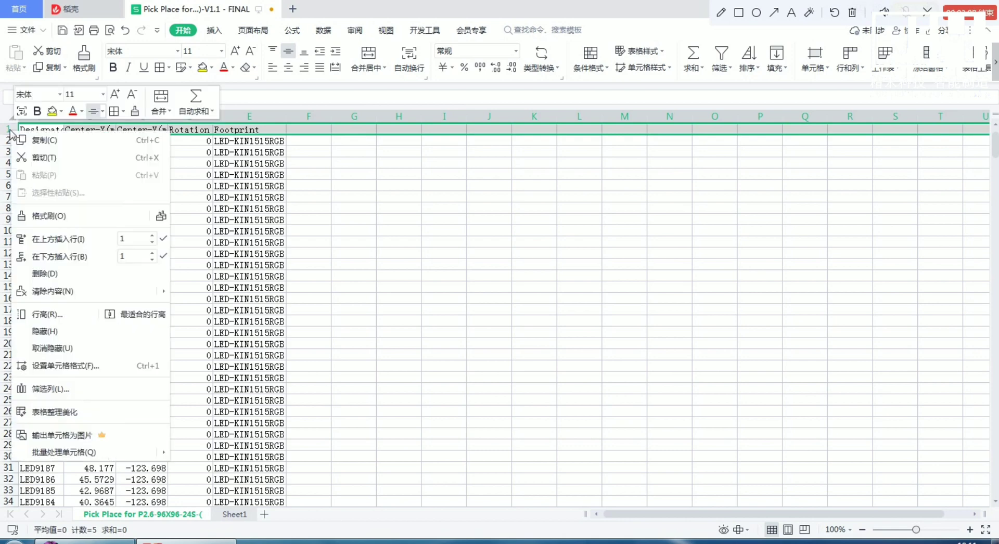
{"action": "left_click", "coordinate": [45, 273]}
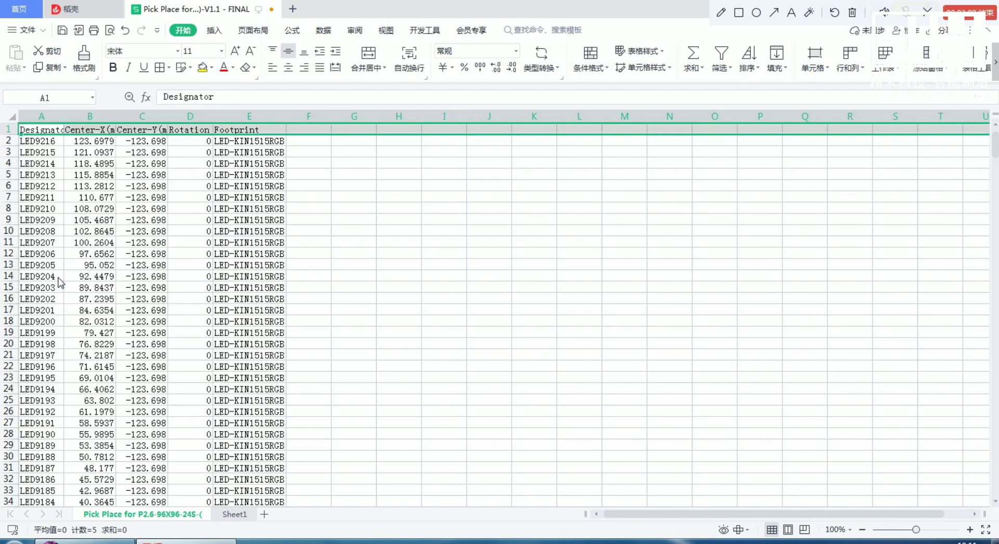
{"action": "left_click", "coordinate": [412, 232]}
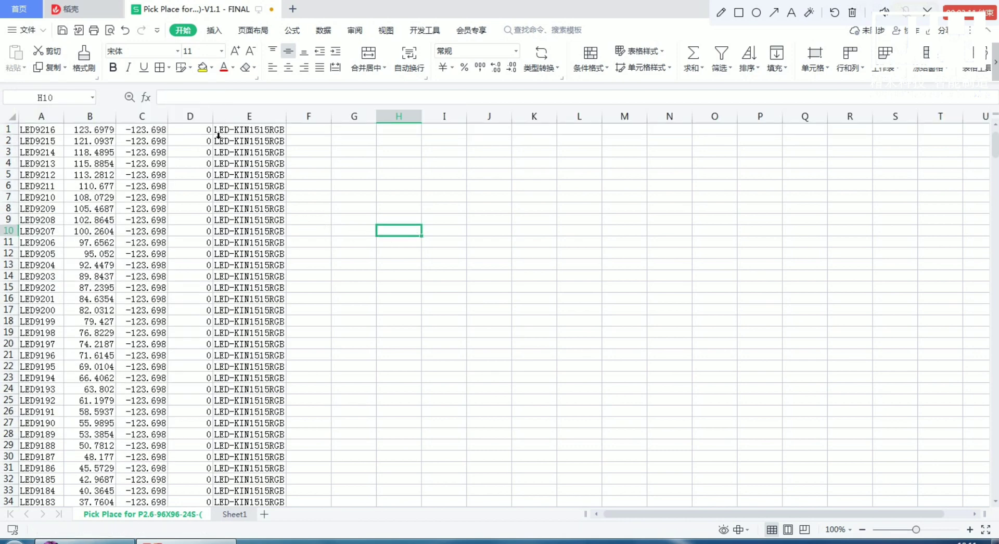
{"action": "left_click_drag", "start_coordinate": [224, 129], "coordinate": [207, 128]}
{"action": "left_click", "coordinate": [424, 200]}
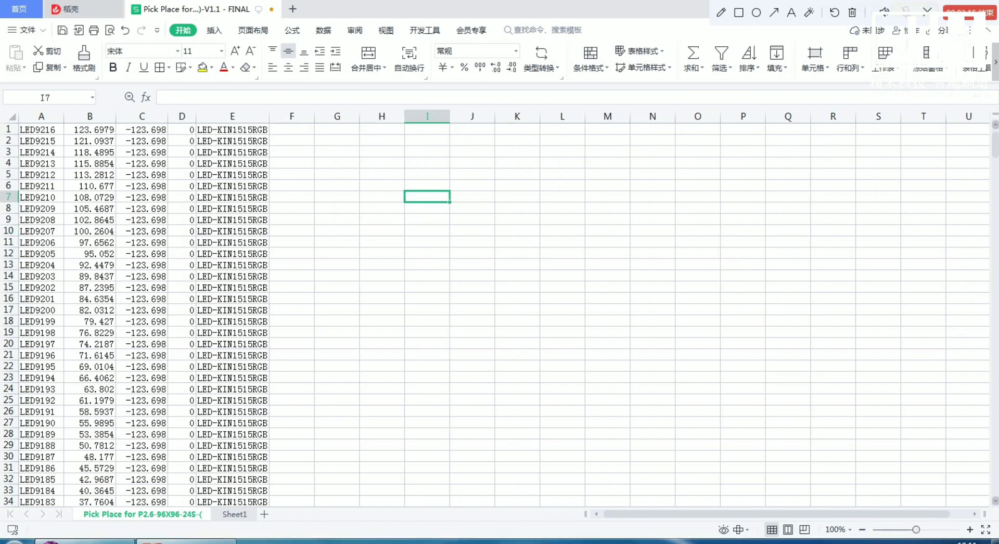
Save the Pick Place file, keeping only the active sheet, and close the spreadsheet program
{"action": "left_click_drag", "start_coordinate": [994, 151], "coordinate": [935, 521]}
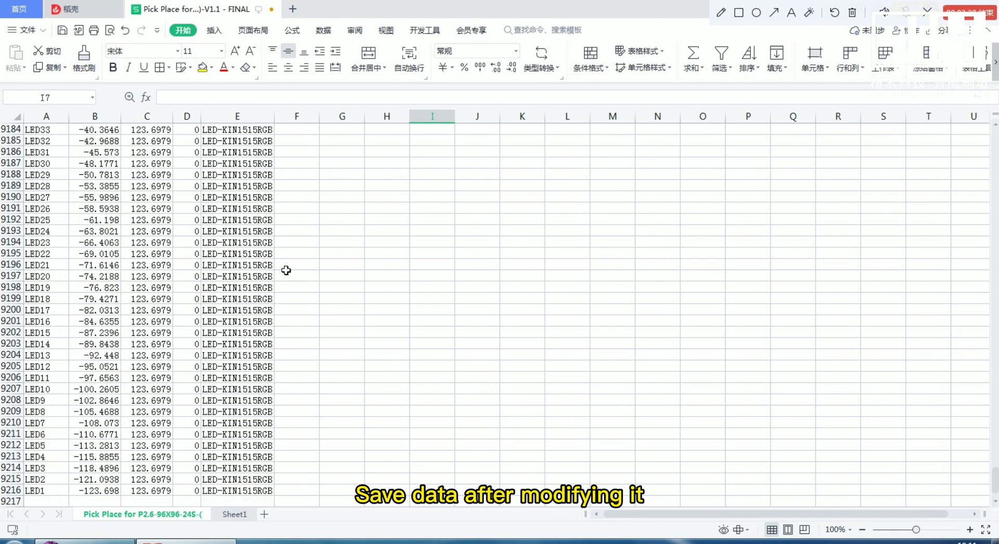
{"action": "left_click", "coordinate": [62, 31]}
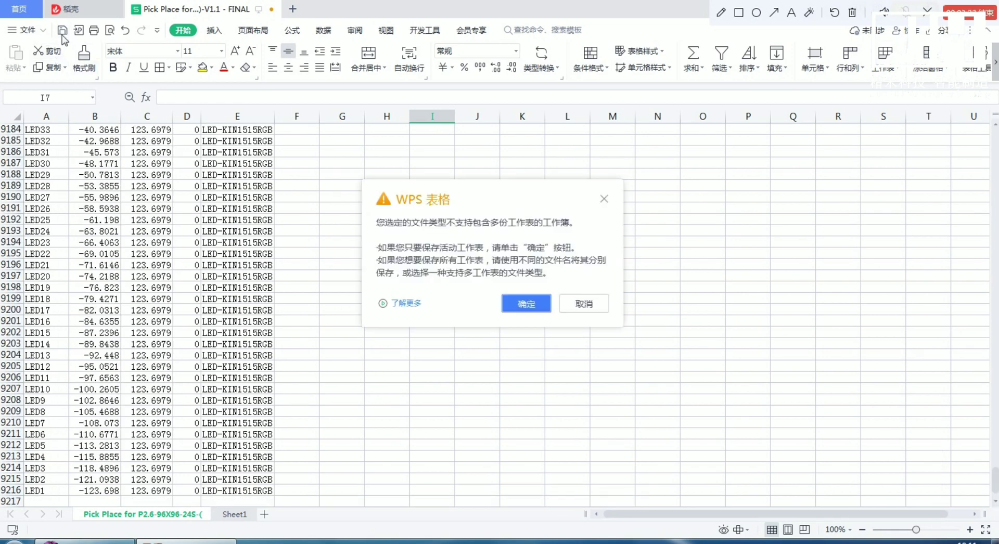
{"action": "left_click", "coordinate": [526, 307]}
{"action": "left_click", "coordinate": [525, 316]}
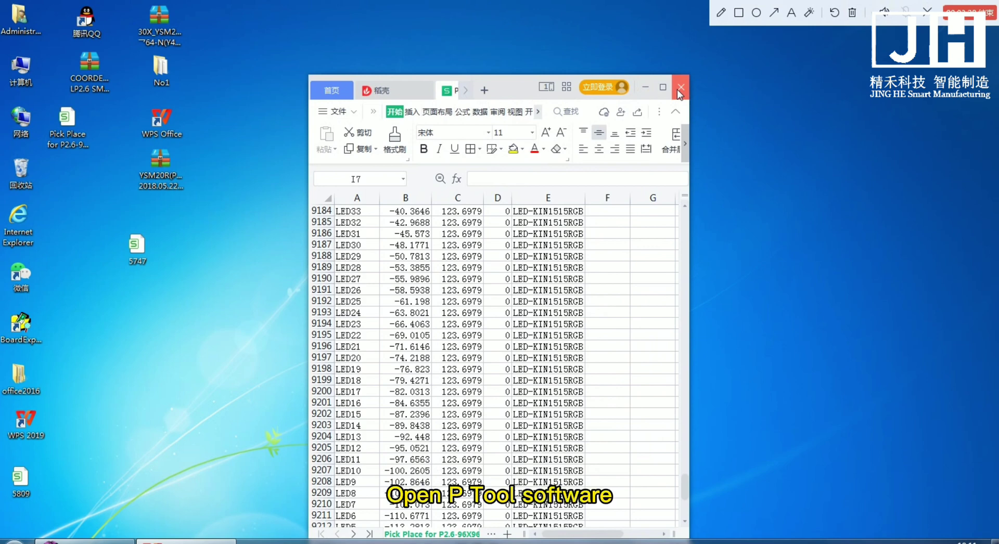
{"action": "left_click", "coordinate": [683, 84]}
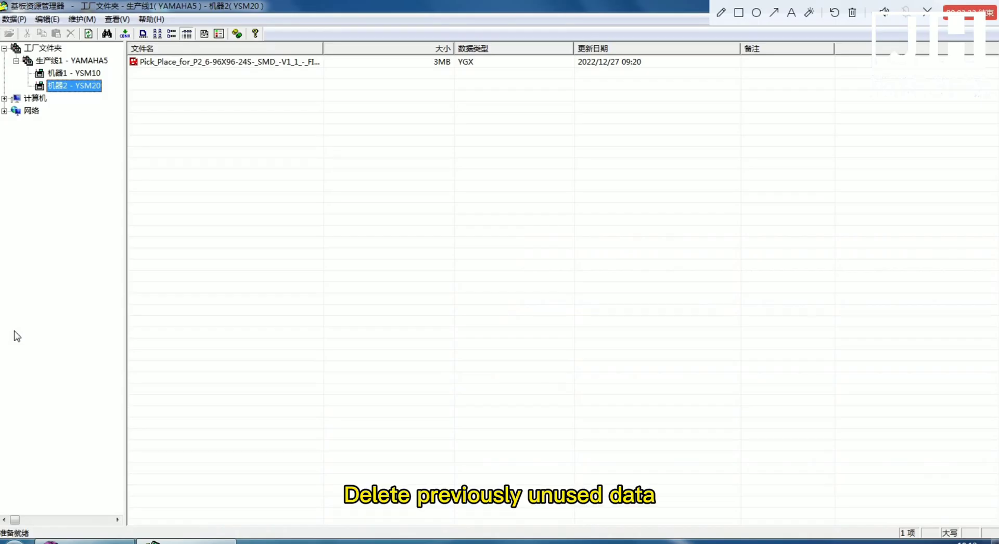
In the Yamaha P-Tool board explorer, delete the old Pick_Place_for_P2_6-96X96-24S board program from machine YSM20
{"action": "left_click", "coordinate": [227, 64]}
{"action": "right_click", "coordinate": [225, 62]}
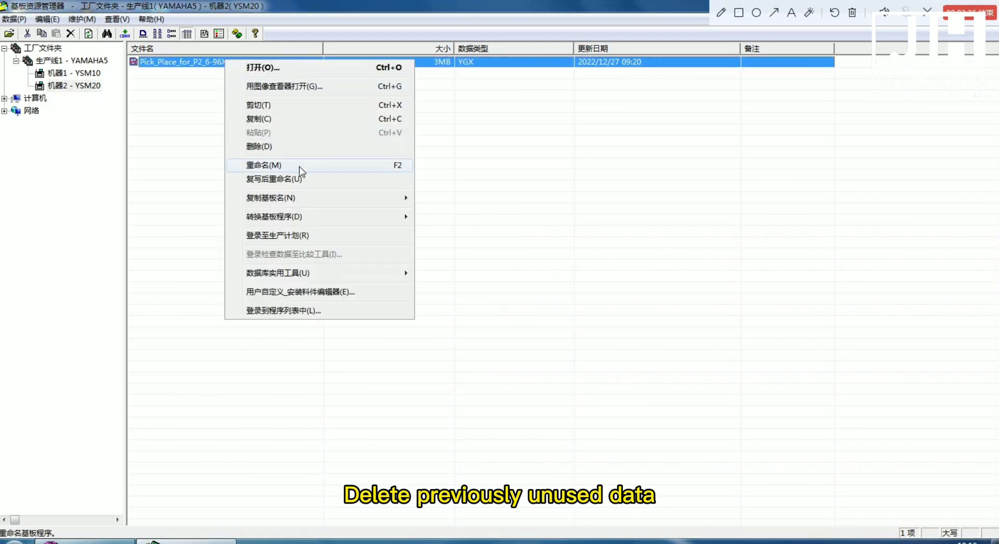
{"action": "left_click", "coordinate": [290, 154]}
{"action": "left_click", "coordinate": [481, 304]}
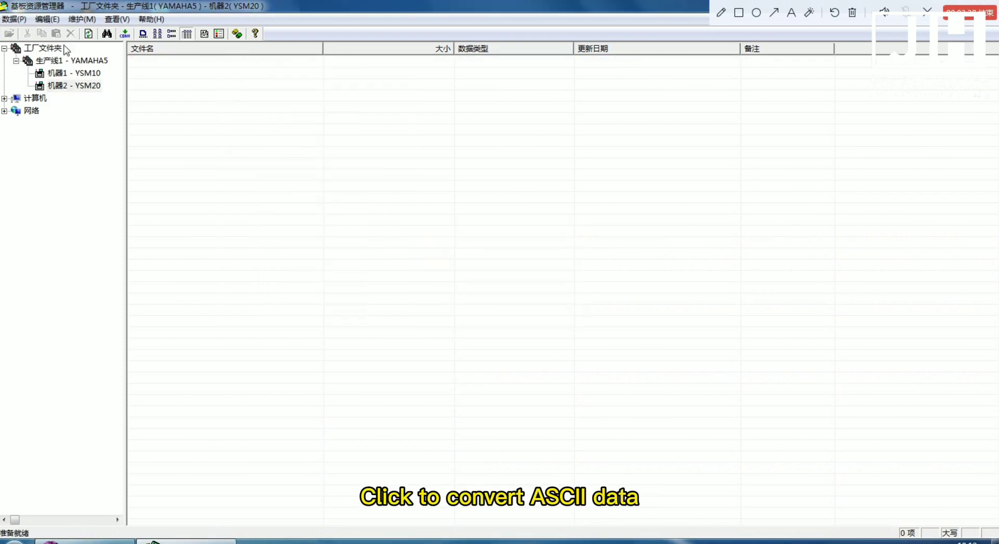
Create a new ASCII conversion code file using the Pick Place for P2.6-96X96-24S-(SMD)-V1.1 spreadsheet on the desktop as CAD data
{"action": "left_click", "coordinate": [126, 34]}
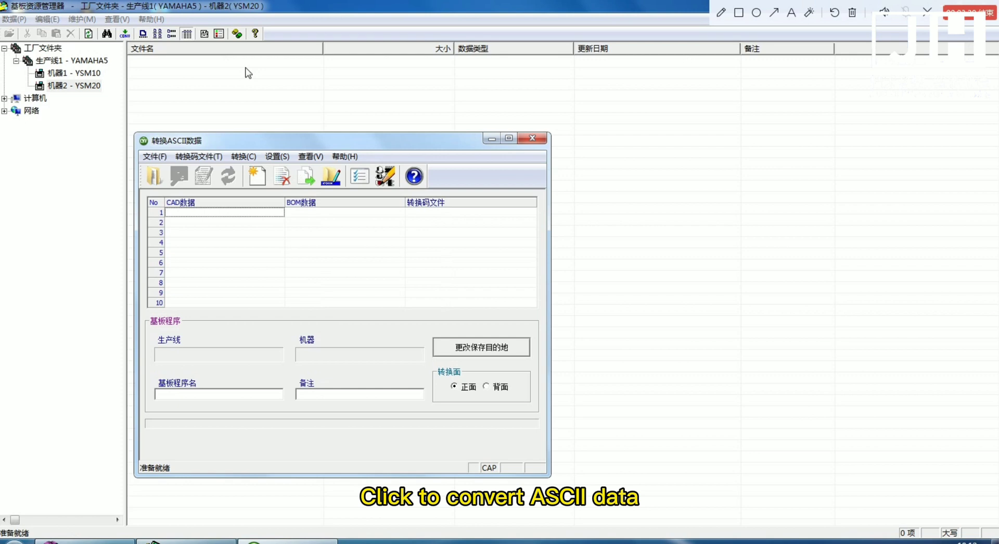
{"action": "left_click", "coordinate": [199, 157]}
{"action": "left_click", "coordinate": [224, 173]}
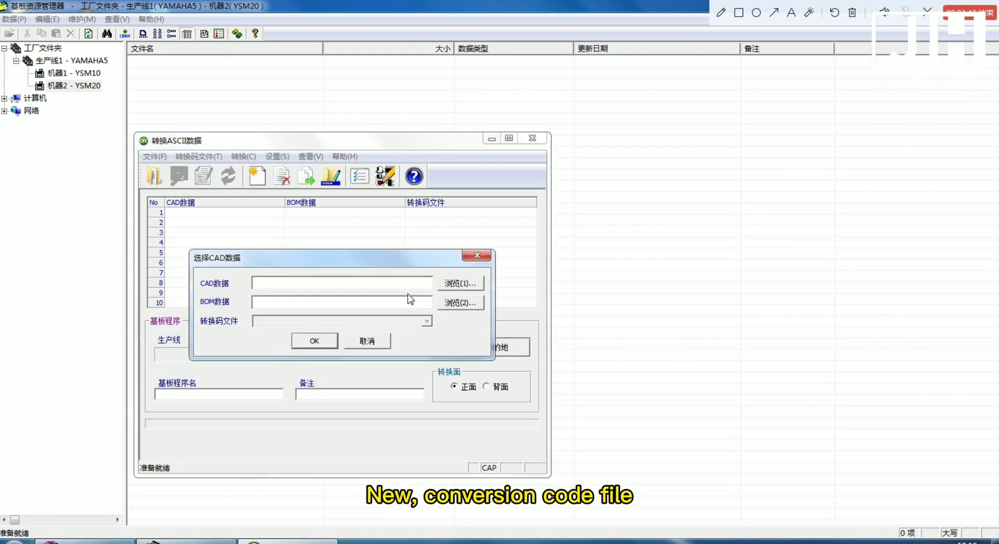
{"action": "left_click", "coordinate": [459, 283]}
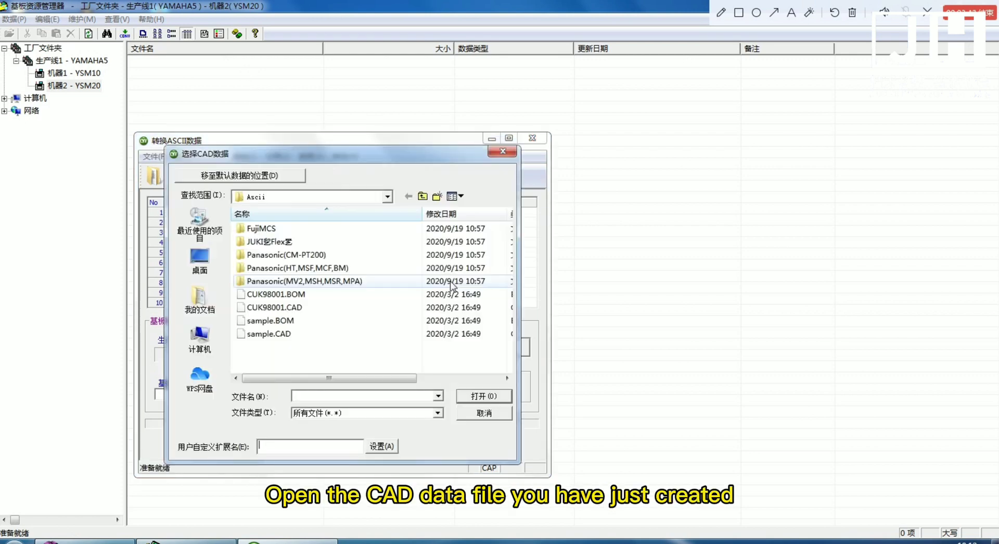
{"action": "left_click", "coordinate": [217, 268]}
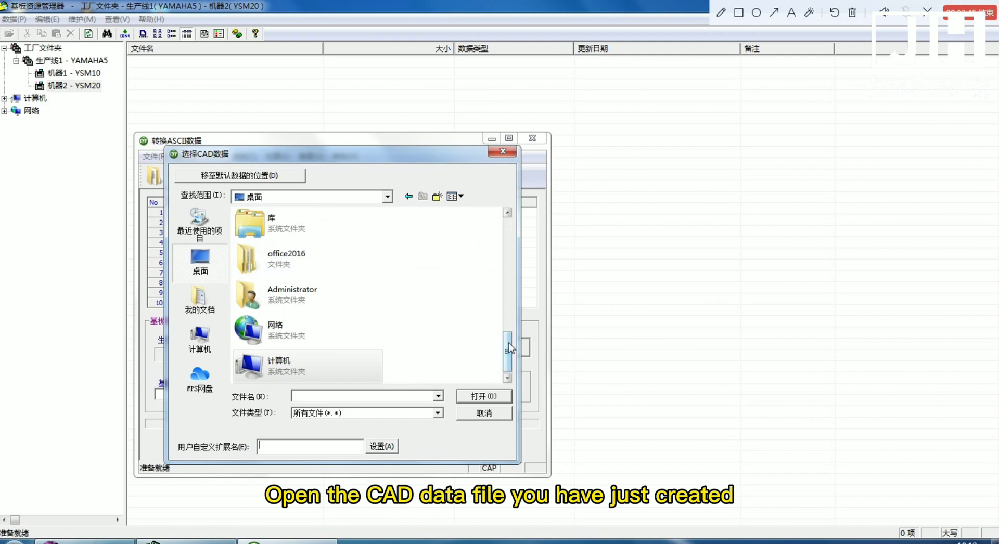
{"action": "left_click_drag", "start_coordinate": [510, 347], "coordinate": [510, 304]}
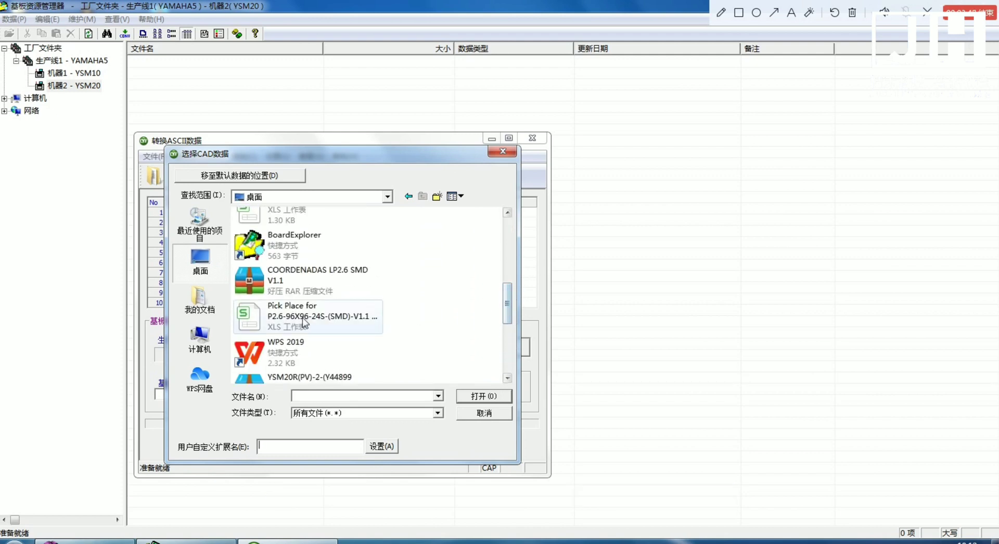
{"action": "left_click", "coordinate": [297, 321]}
{"action": "double_click", "coordinate": [297, 322]}
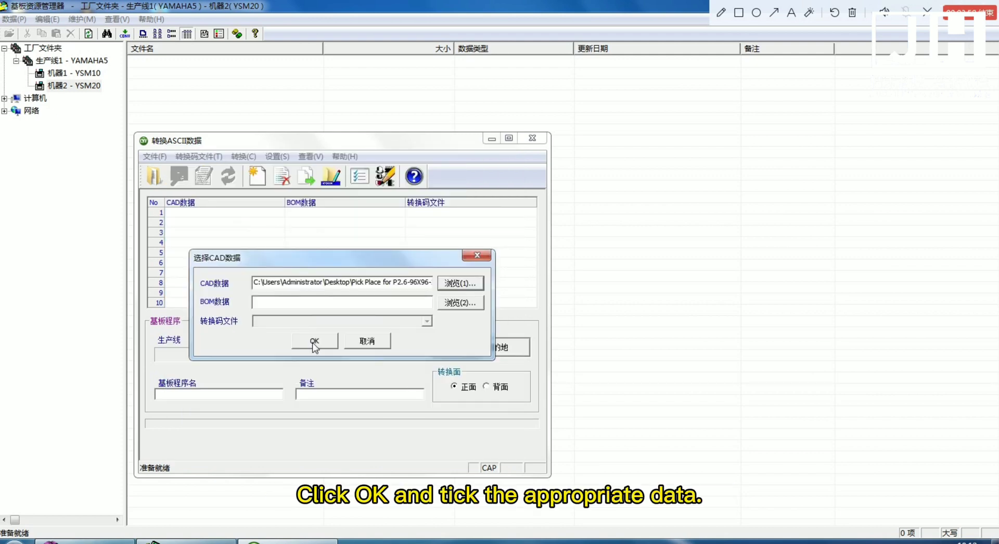
{"action": "left_click", "coordinate": [314, 341]}
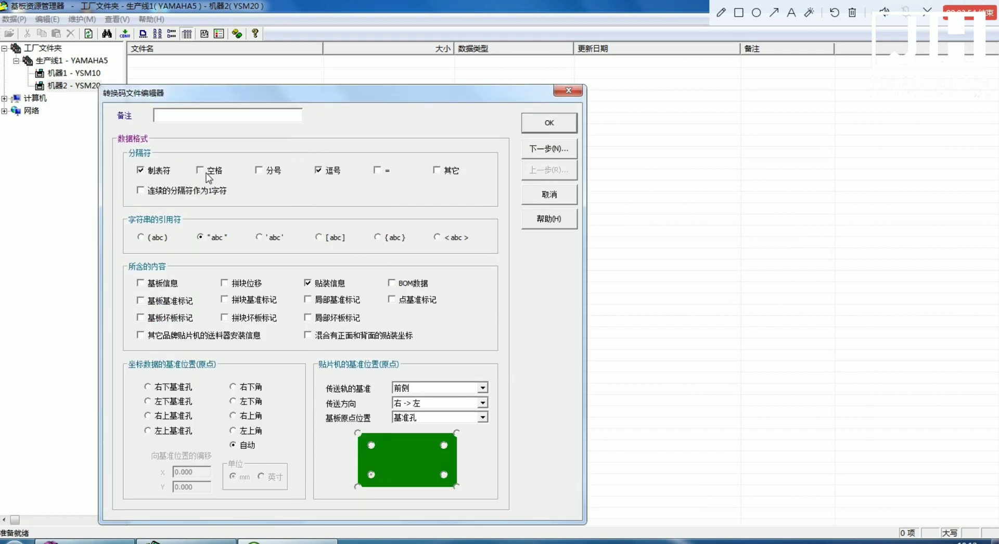
Add space and semicolon as data separators and proceed to the placement information settings
{"action": "left_click", "coordinate": [207, 172]}
{"action": "left_click", "coordinate": [260, 170]}
{"action": "left_click", "coordinate": [548, 149]}
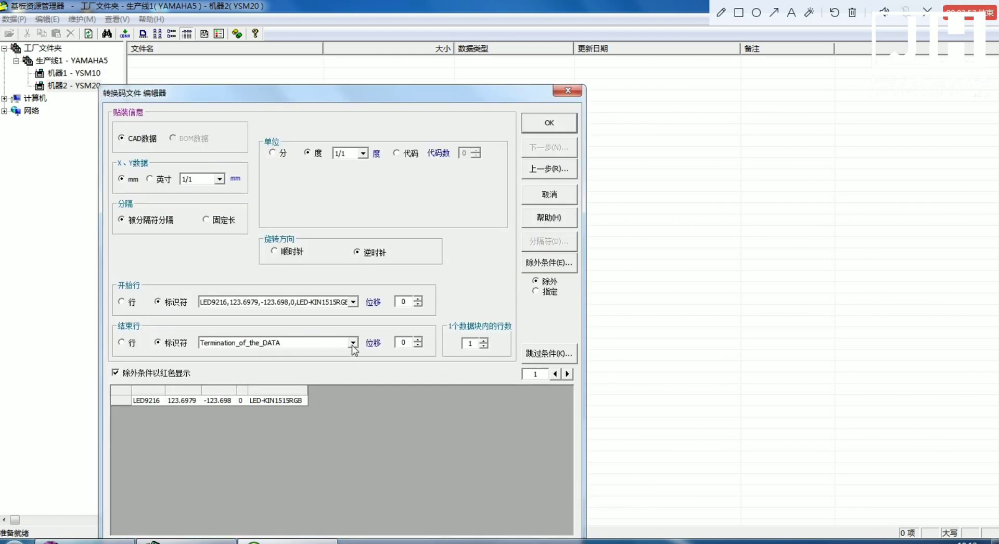
Set the end row identifier to the LED1 data row, LED1,-123.698,123.6979,0,LED-KIN1515RGB
{"action": "left_click", "coordinate": [353, 344]}
{"action": "left_click_drag", "start_coordinate": [354, 444], "coordinate": [357, 418]}
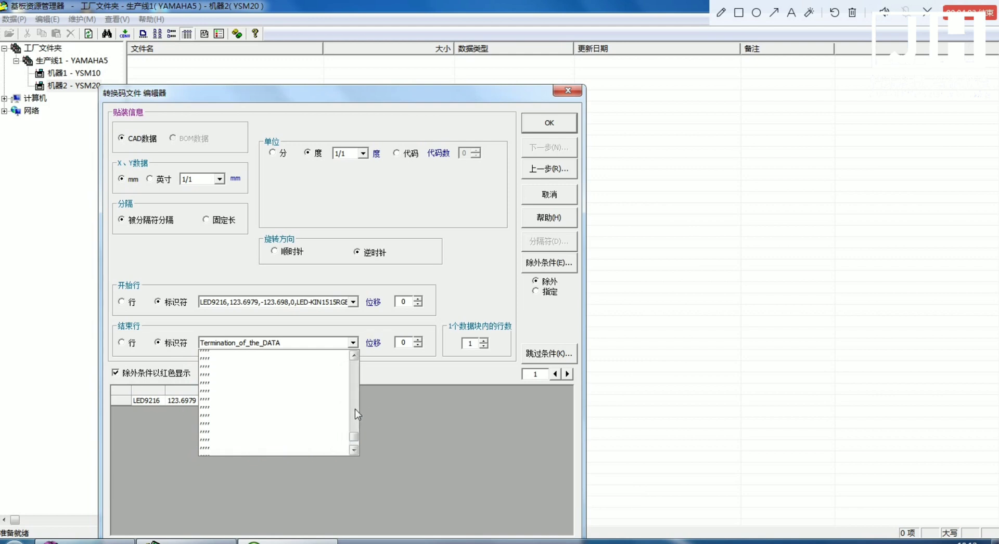
{"action": "left_click", "coordinate": [357, 449]}
{"action": "left_click", "coordinate": [354, 450]}
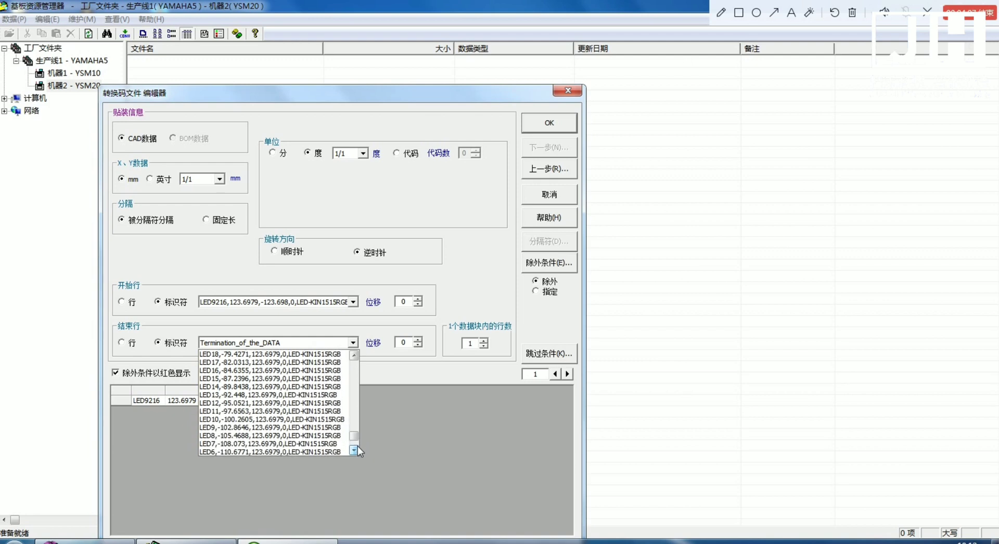
{"action": "left_click", "coordinate": [357, 448]}
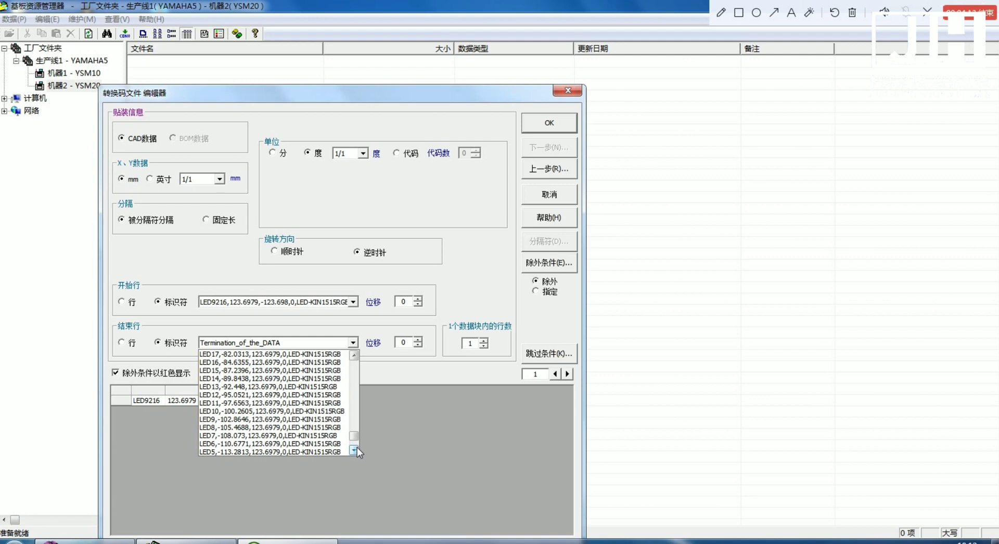
{"action": "left_click", "coordinate": [357, 447]}
{"action": "left_click", "coordinate": [357, 448]}
{"action": "left_click", "coordinate": [357, 448]}
{"action": "left_click", "coordinate": [357, 447]}
{"action": "left_click", "coordinate": [357, 447]}
{"action": "left_click", "coordinate": [357, 447]}
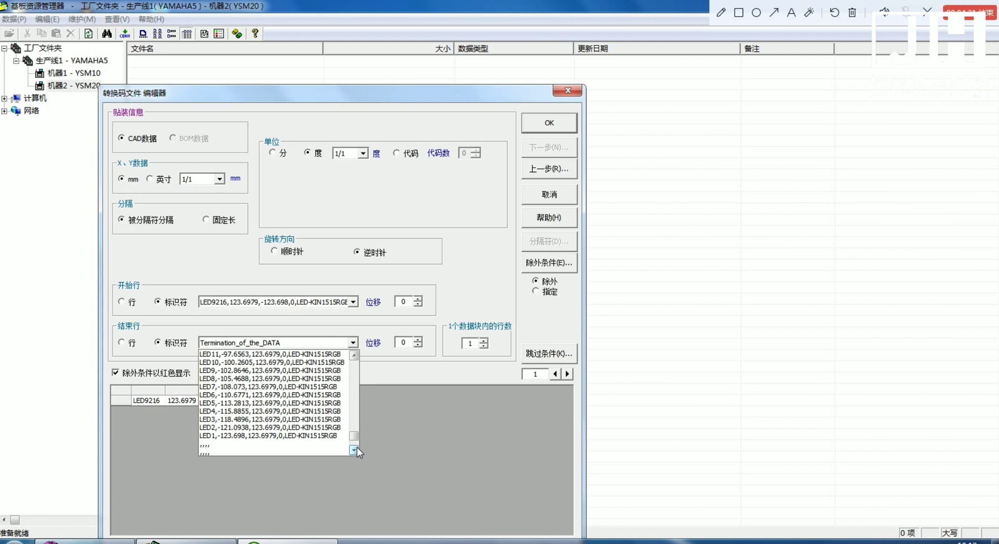
{"action": "left_click", "coordinate": [317, 437]}
Assign the five data columns to Ref, X, Y, R and Parts in order, and accept the placement settings
{"action": "left_click", "coordinate": [143, 407]}
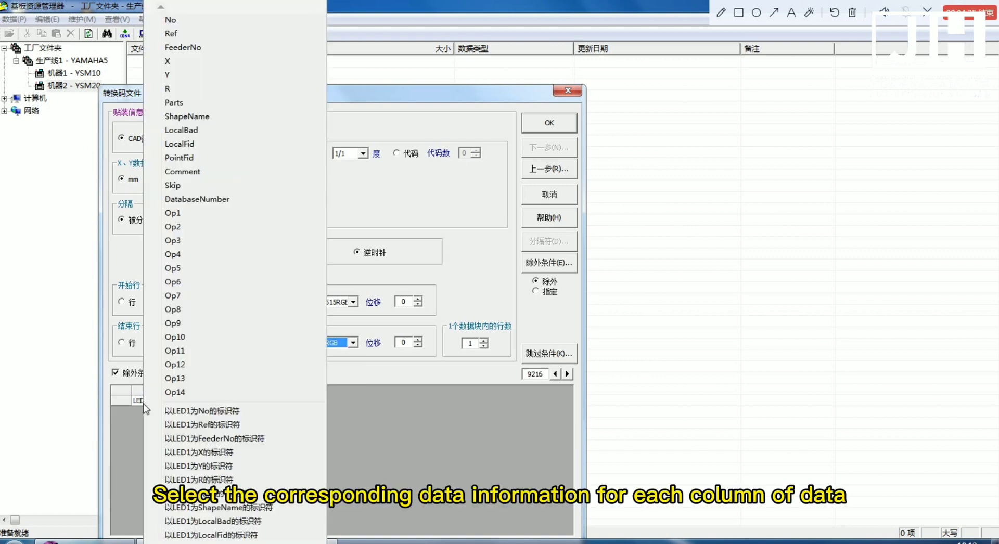
{"action": "left_click", "coordinate": [188, 39]}
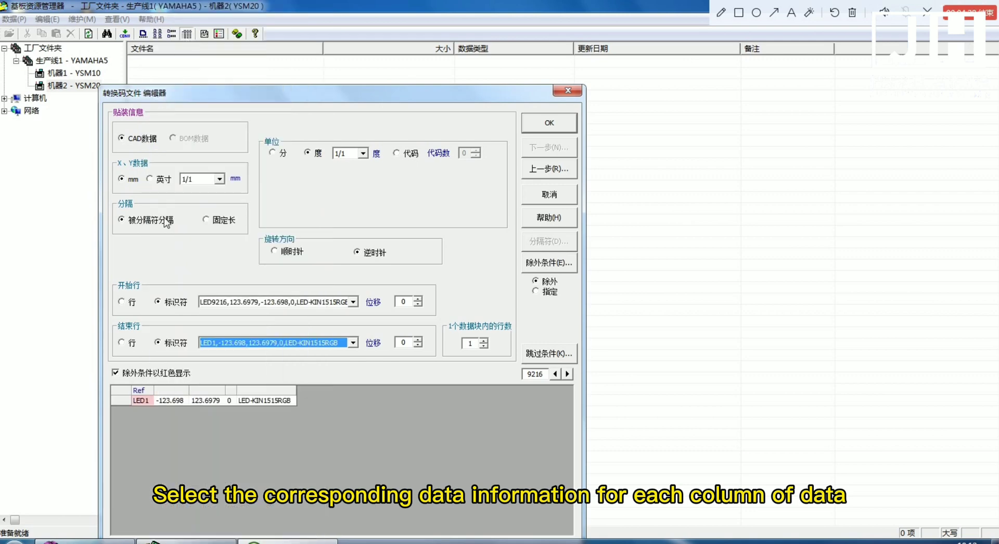
{"action": "left_click", "coordinate": [171, 402]}
{"action": "left_click", "coordinate": [239, 68]}
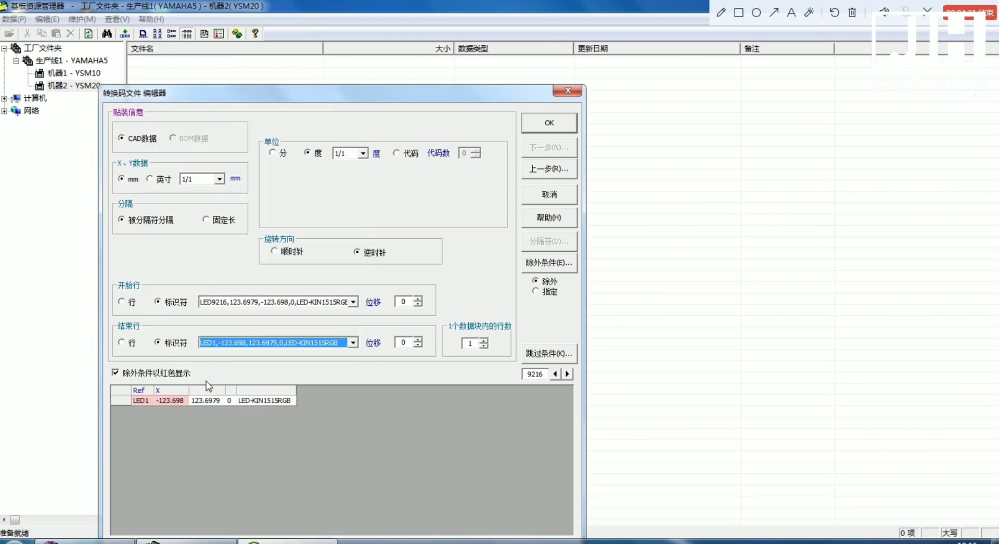
{"action": "left_click", "coordinate": [195, 403]}
{"action": "left_click", "coordinate": [235, 82]}
{"action": "left_click", "coordinate": [231, 401]}
{"action": "left_click", "coordinate": [235, 95]}
{"action": "left_click", "coordinate": [266, 402]}
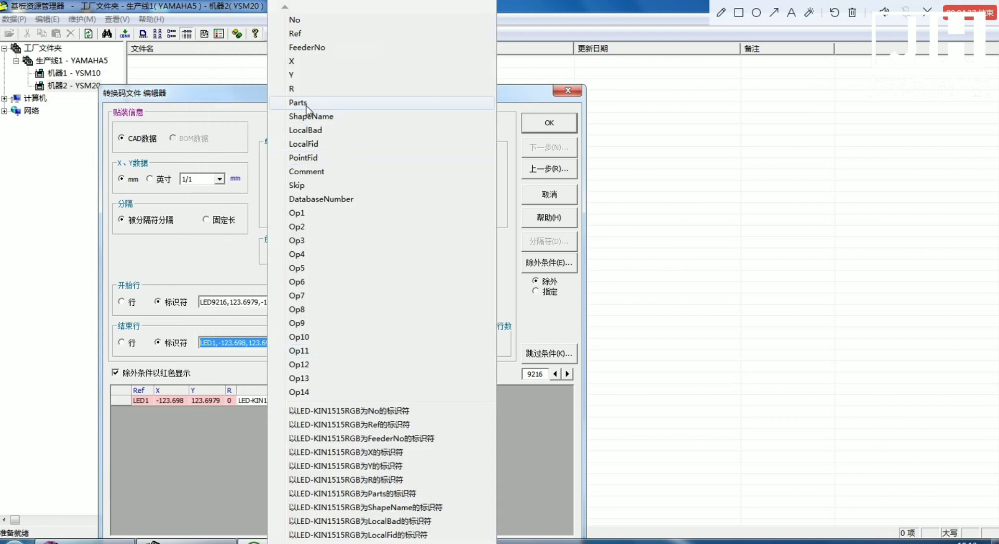
{"action": "left_click", "coordinate": [297, 103]}
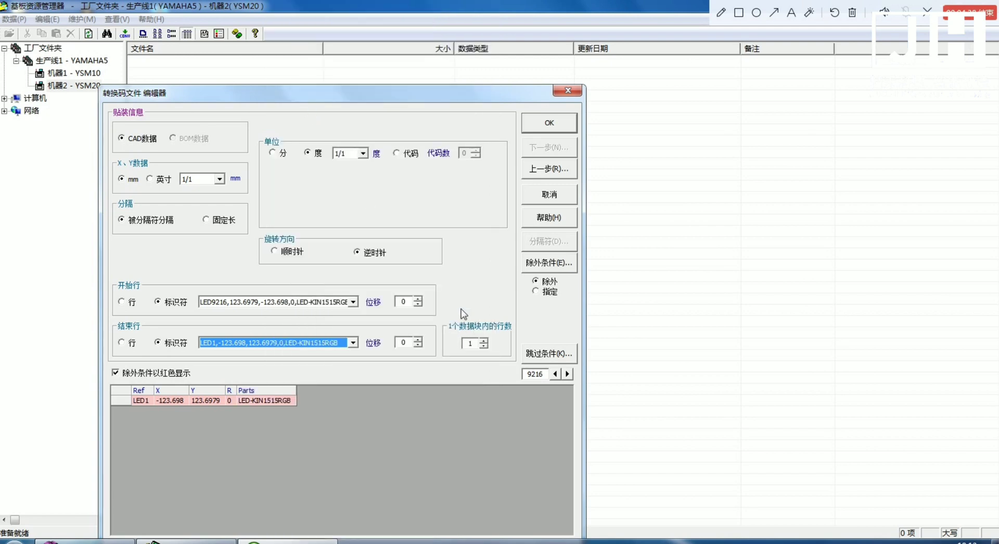
{"action": "left_click", "coordinate": [553, 127]}
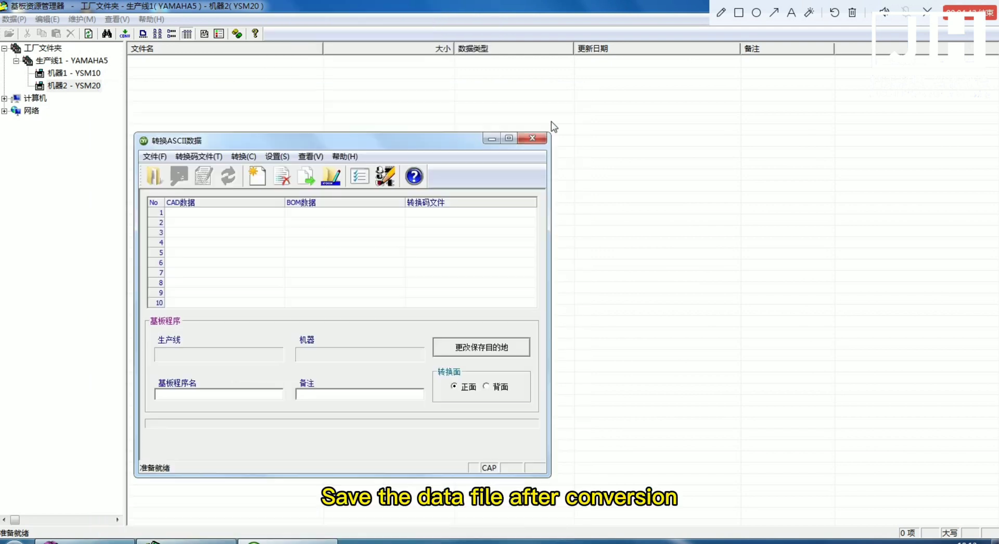
Save the conversion code file as 00.fmt, replacing the existing file
{"action": "double_click", "coordinate": [276, 233]}
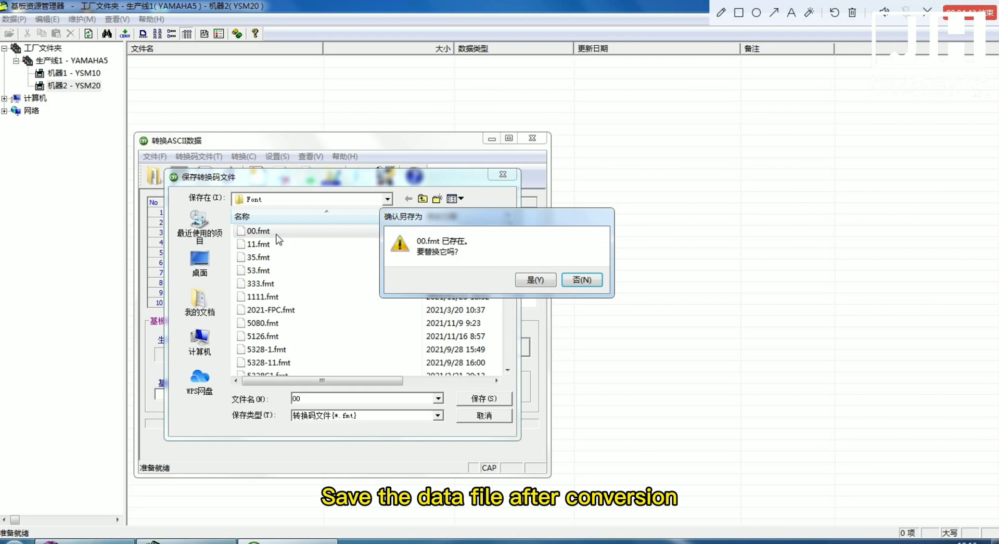
{"action": "left_click", "coordinate": [522, 281]}
{"action": "left_click", "coordinate": [386, 353]}
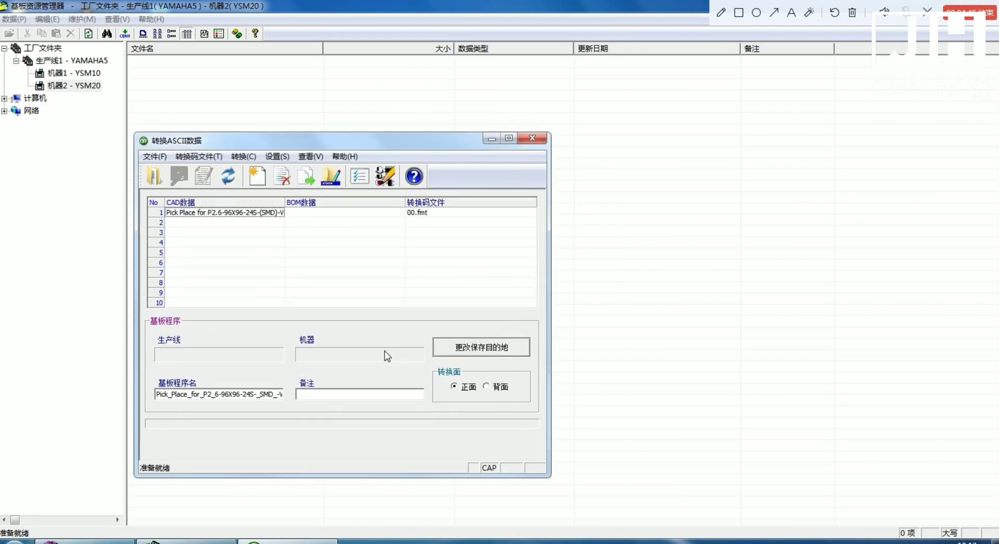
Set the board program's save destination to machine 2, YSM20, on production line YAMAHA5
{"action": "left_click", "coordinate": [456, 349]}
{"action": "left_click", "coordinate": [276, 225]}
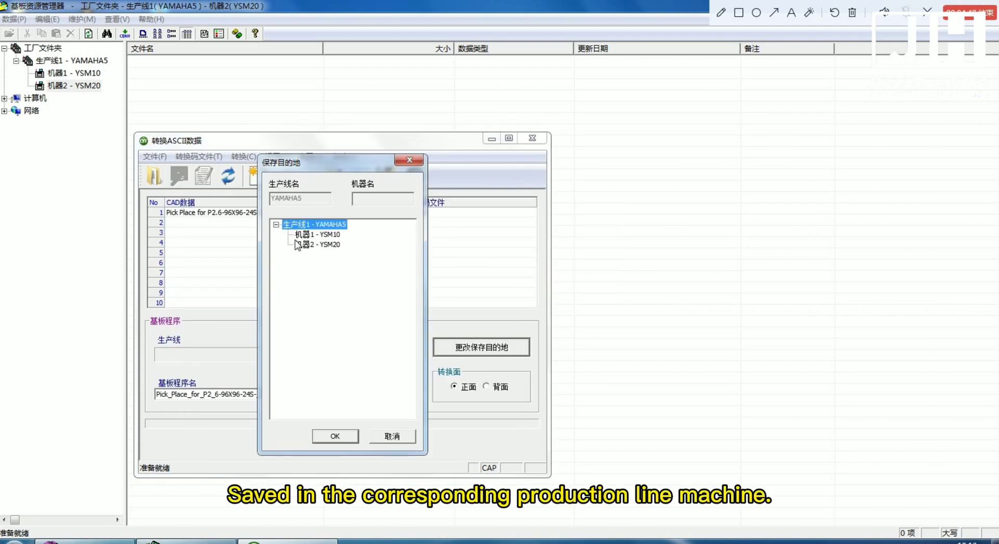
{"action": "left_click", "coordinate": [305, 246]}
{"action": "left_click", "coordinate": [341, 438]}
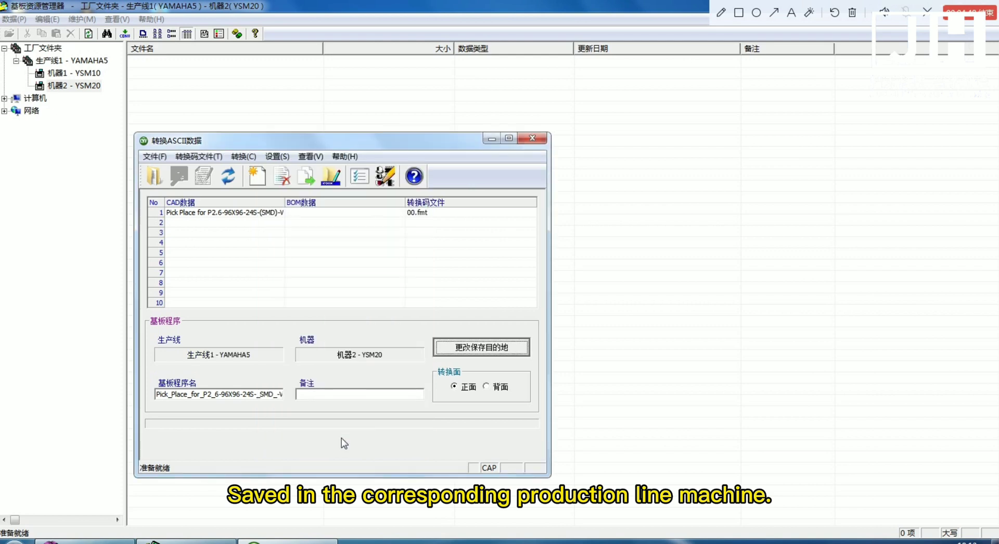
Convert the data, overwriting the same-named program, with a board size of X 250 mm, Y 250 mm and height 1.2 mm
{"action": "left_click", "coordinate": [227, 177]}
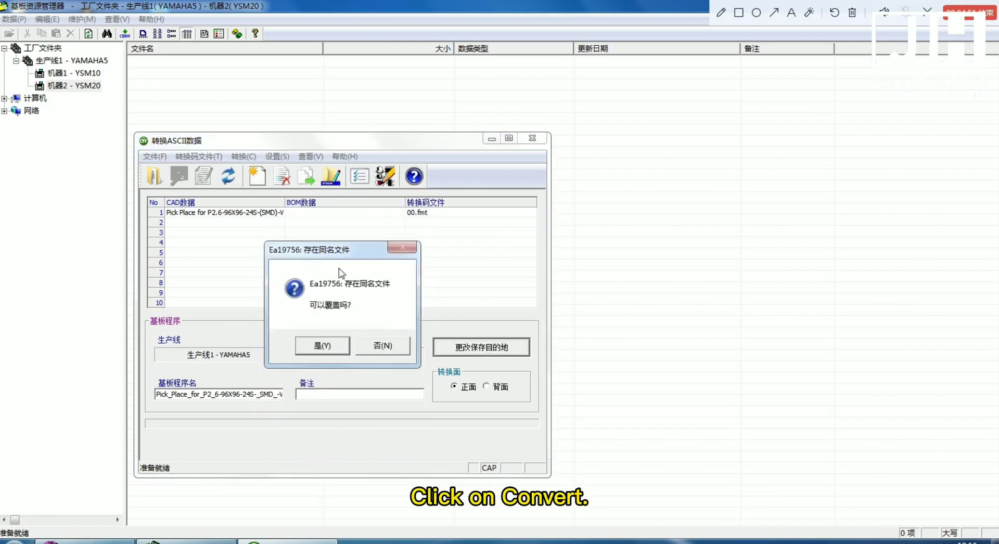
{"action": "left_click", "coordinate": [329, 346]}
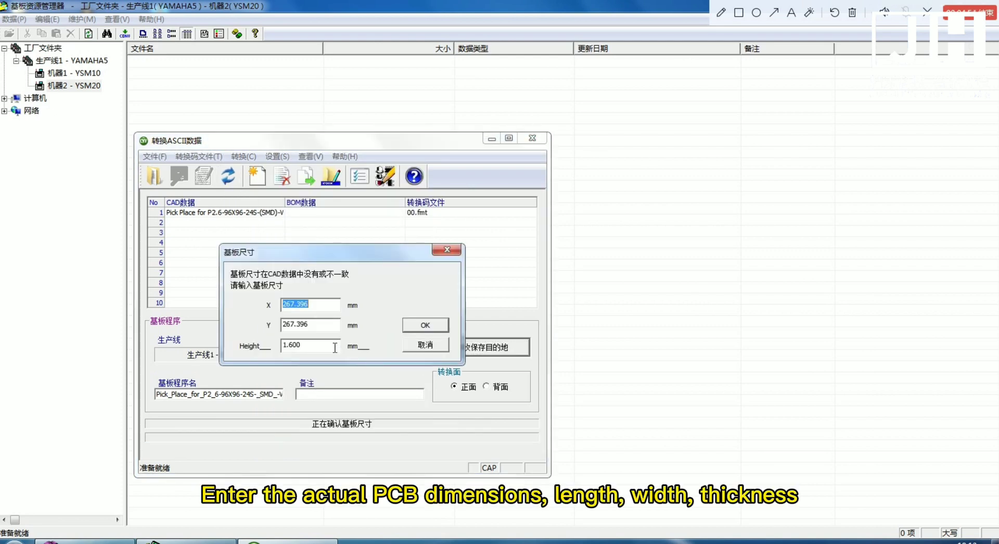
{"action": "type", "text": "250"}
{"action": "left_click_drag", "start_coordinate": [268, 328], "coordinate": [116, 329]}
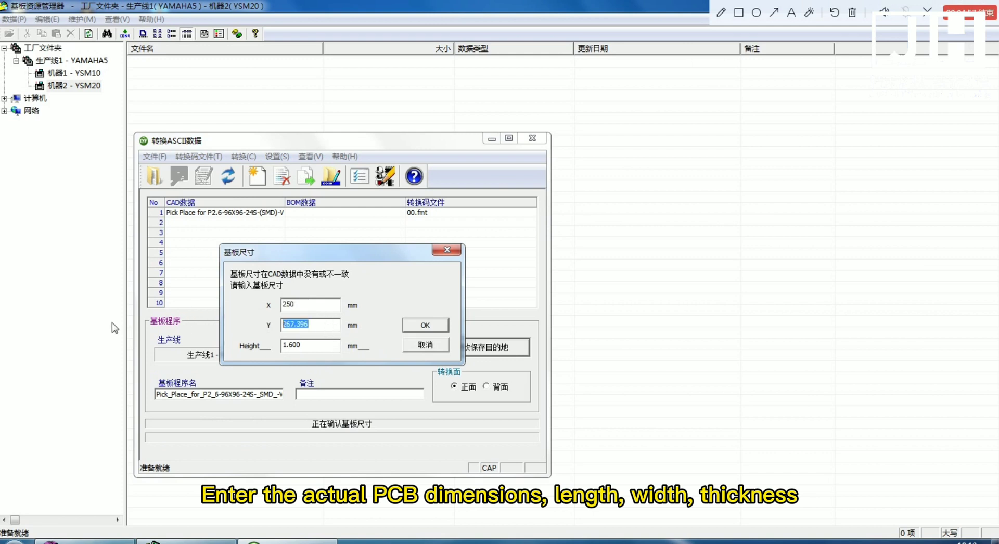
{"action": "type", "text": "250"}
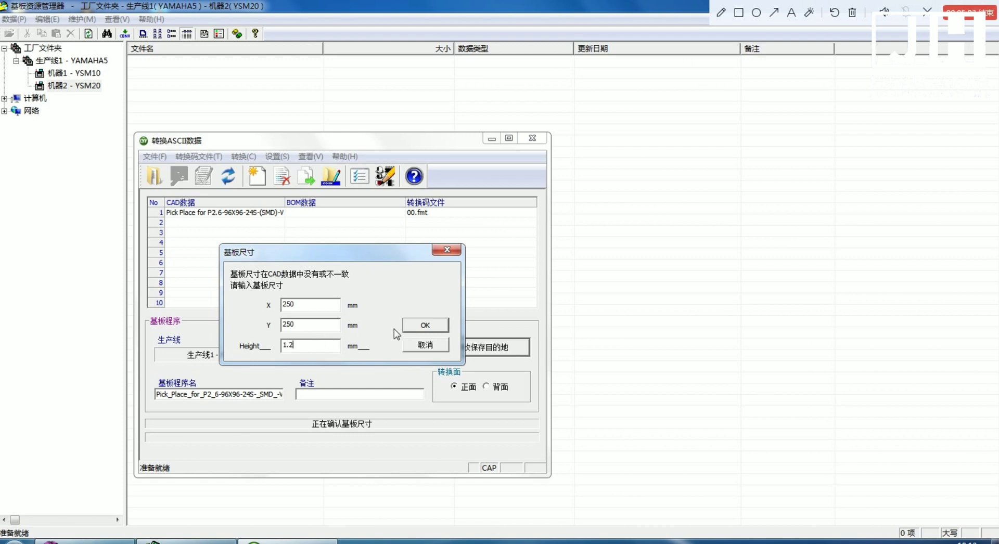
{"action": "left_click", "coordinate": [425, 325]}
{"action": "left_click", "coordinate": [471, 422]}
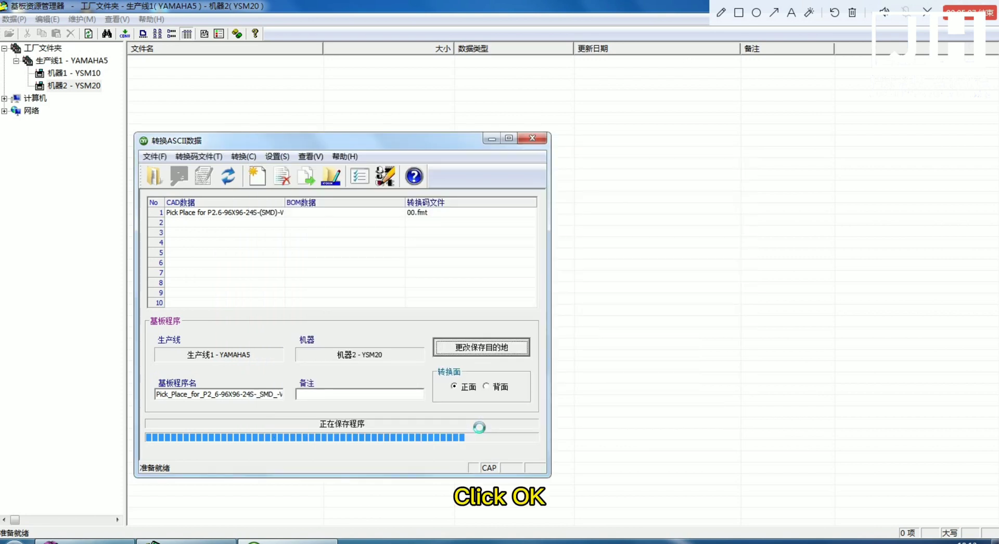
{"action": "left_click", "coordinate": [458, 360]}
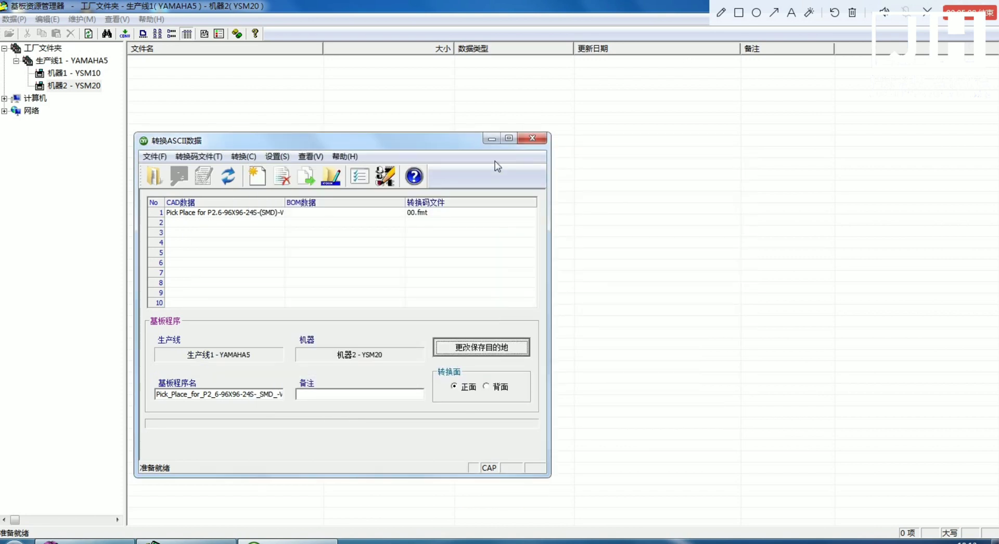
Close the ASCII conversion tool and refresh the board program list of machine YSM20
{"action": "left_click", "coordinate": [532, 138]}
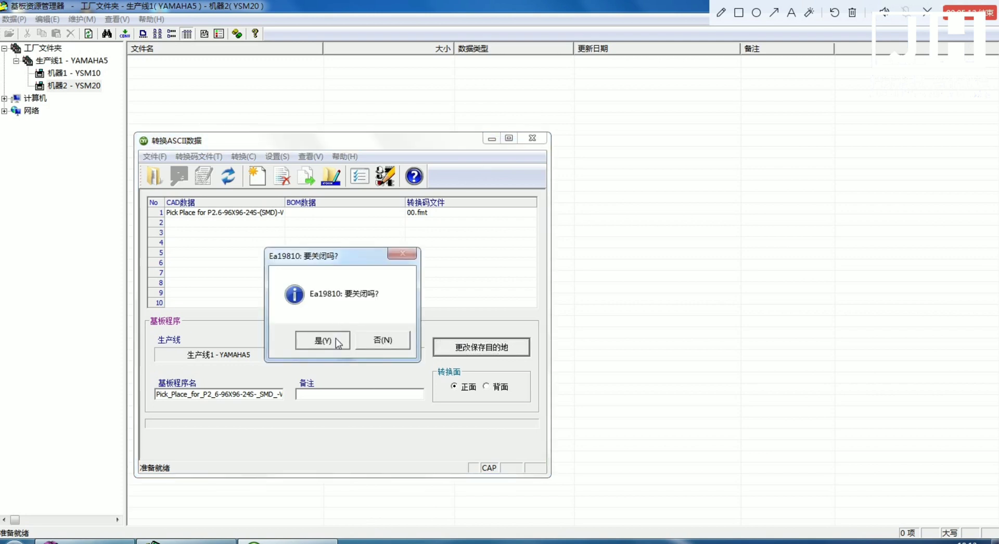
{"action": "left_click", "coordinate": [322, 340]}
{"action": "left_click", "coordinate": [83, 86]}
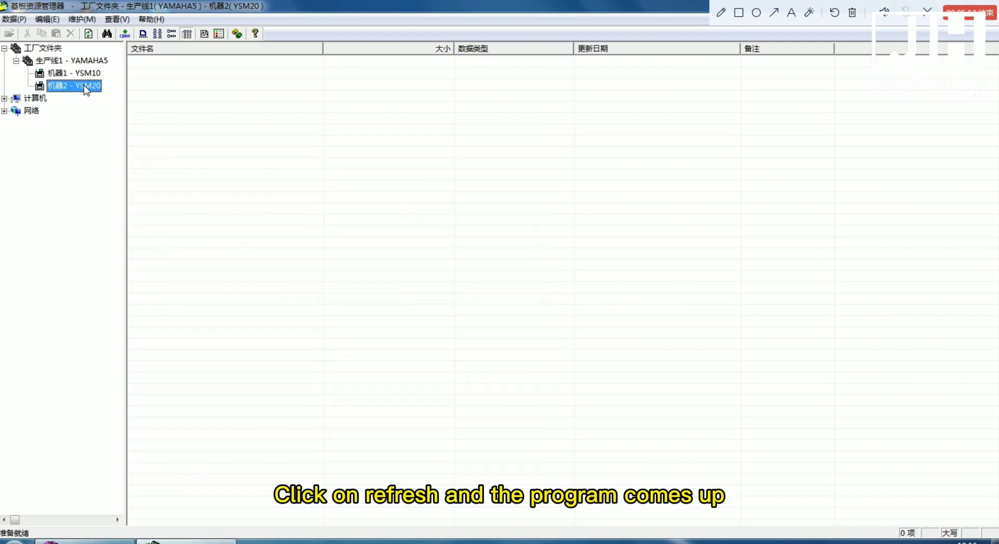
{"action": "left_click", "coordinate": [89, 34]}
Open the converted Pick_Place_for_P2_6-96X96-24S-_SMD_-V1_1_-_FINAL board program and show its placement data
{"action": "left_click", "coordinate": [197, 63]}
{"action": "left_click", "coordinate": [199, 64]}
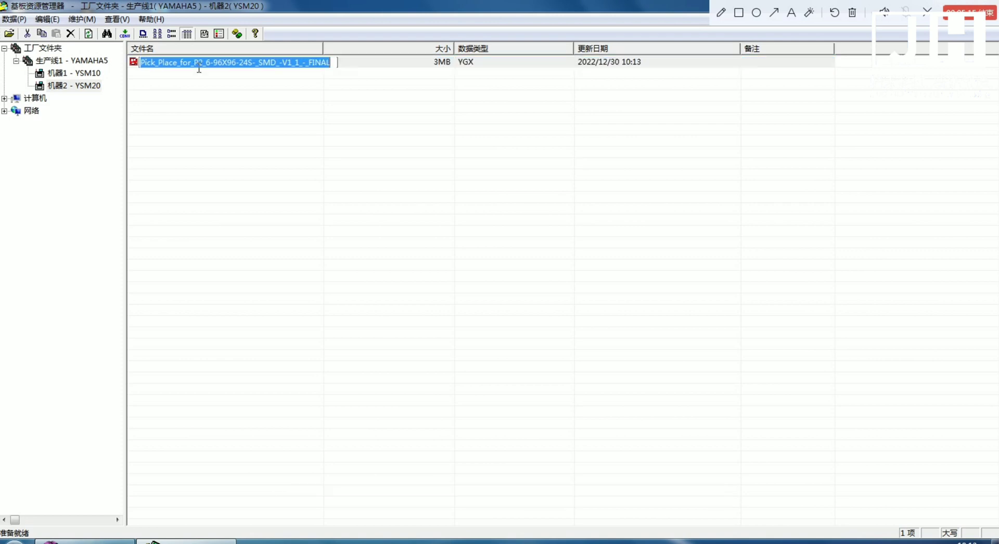
{"action": "left_click", "coordinate": [216, 83]}
{"action": "left_click", "coordinate": [216, 67]}
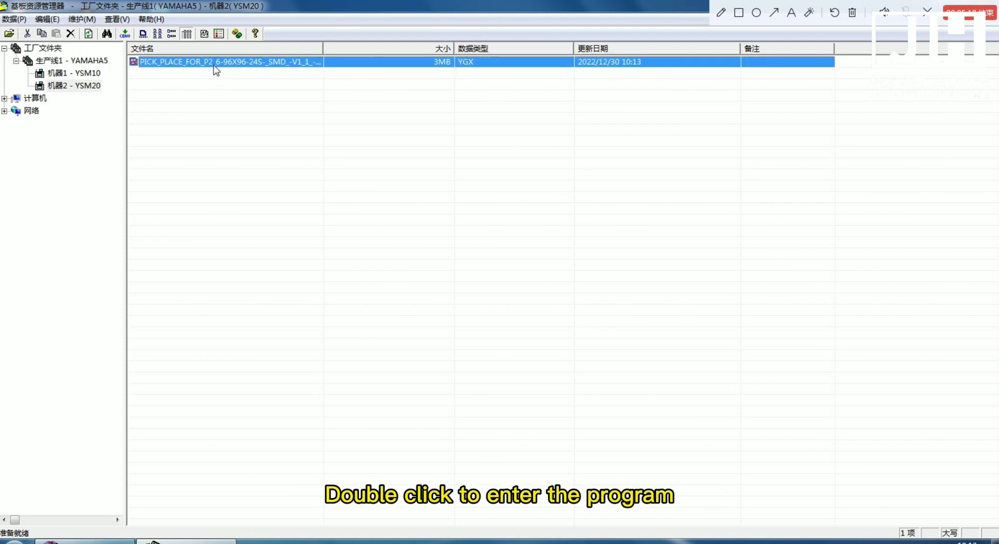
{"action": "double_click", "coordinate": [215, 65]}
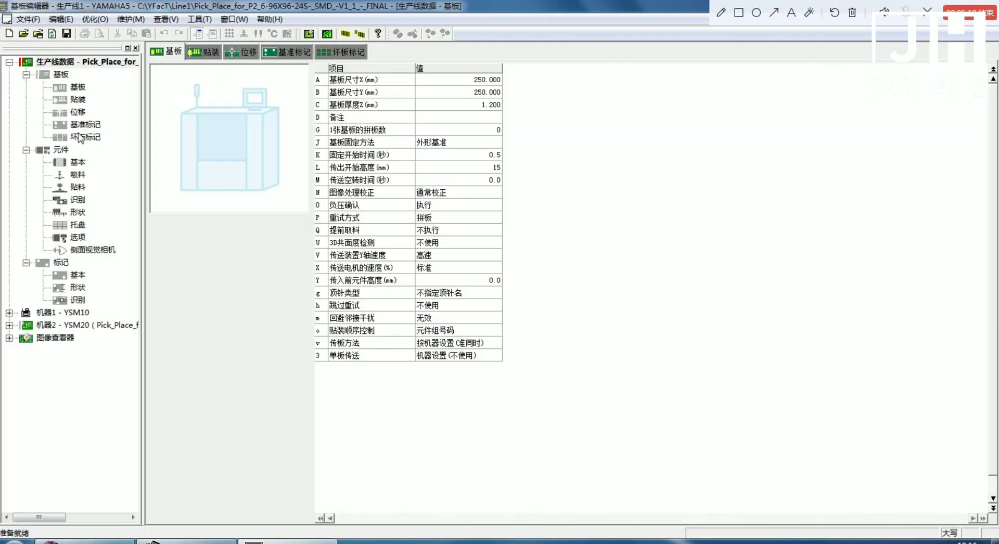
{"action": "left_click", "coordinate": [204, 54]}
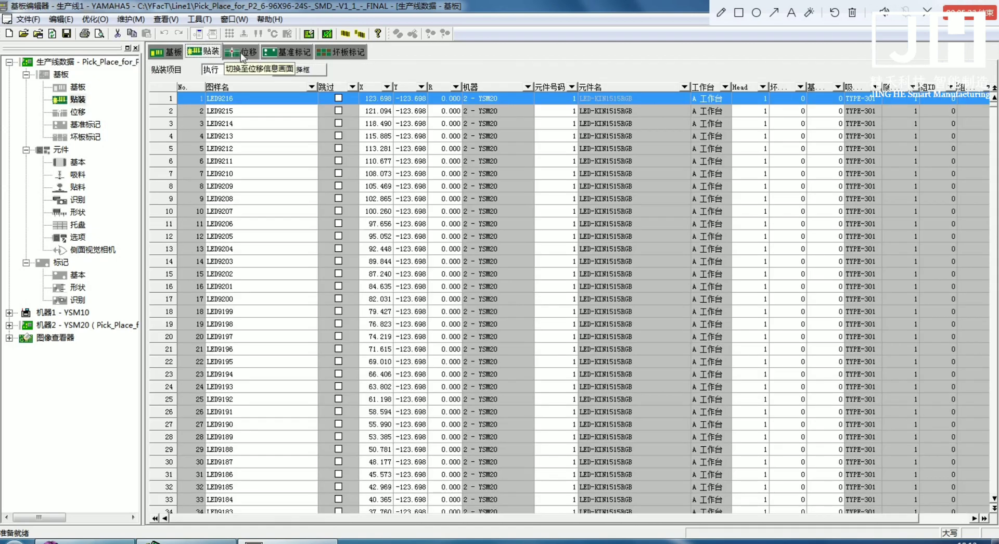
Enable the board fiducial marks (使用) and select the board row's X1 coordinate
{"action": "left_click", "coordinate": [284, 54]}
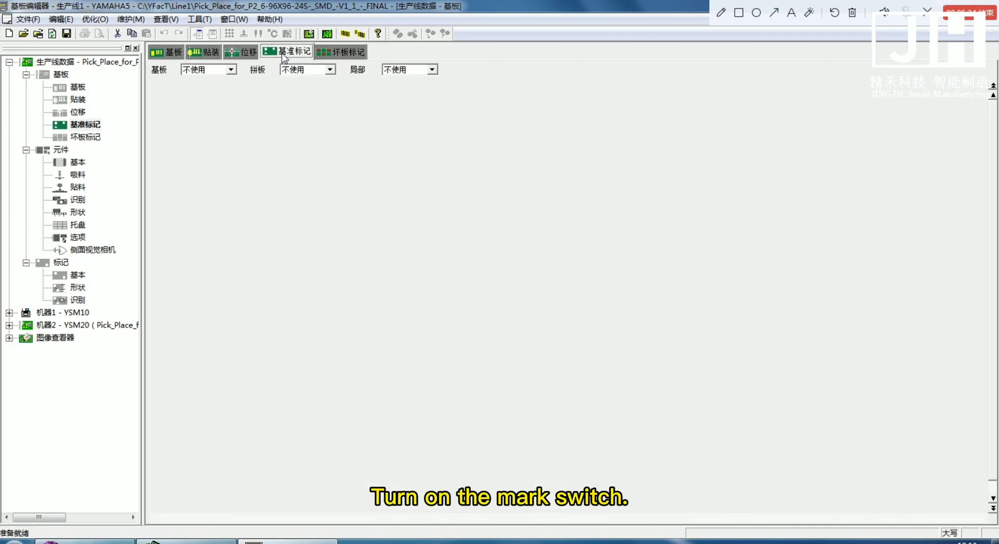
{"action": "left_click", "coordinate": [231, 69]}
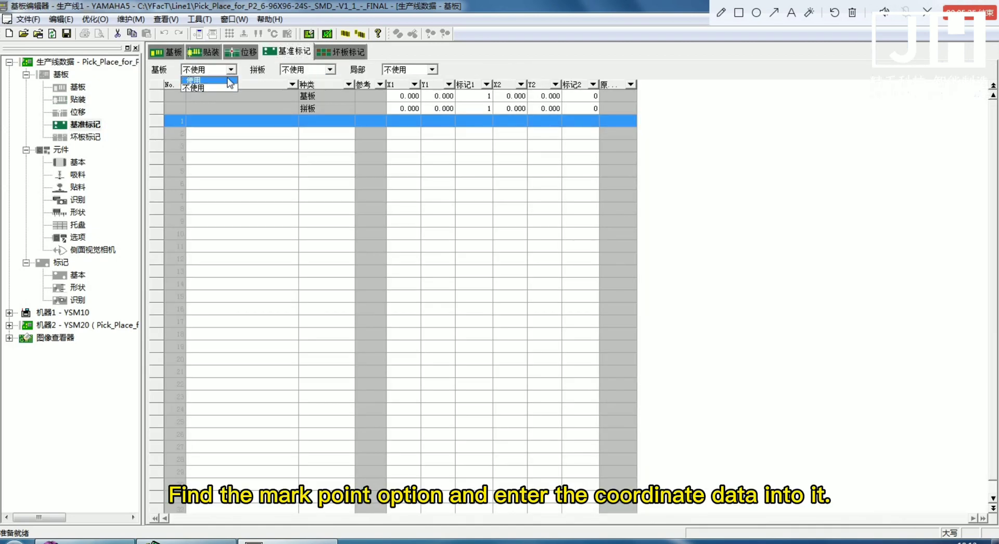
{"action": "left_click", "coordinate": [229, 86]}
{"action": "left_click", "coordinate": [391, 98]}
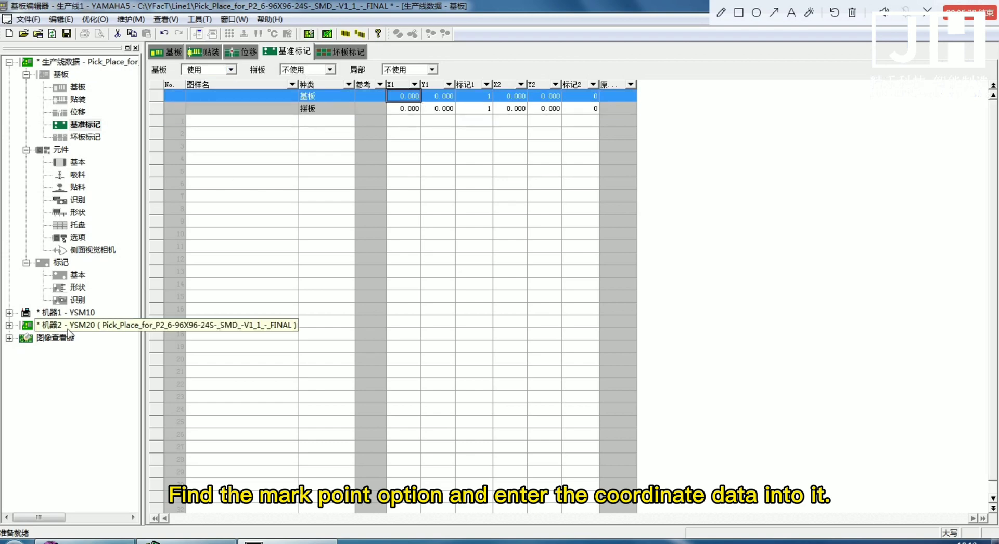
Add a mark named MARK1 as the first entry in the basic mark data
{"action": "left_click", "coordinate": [77, 274]}
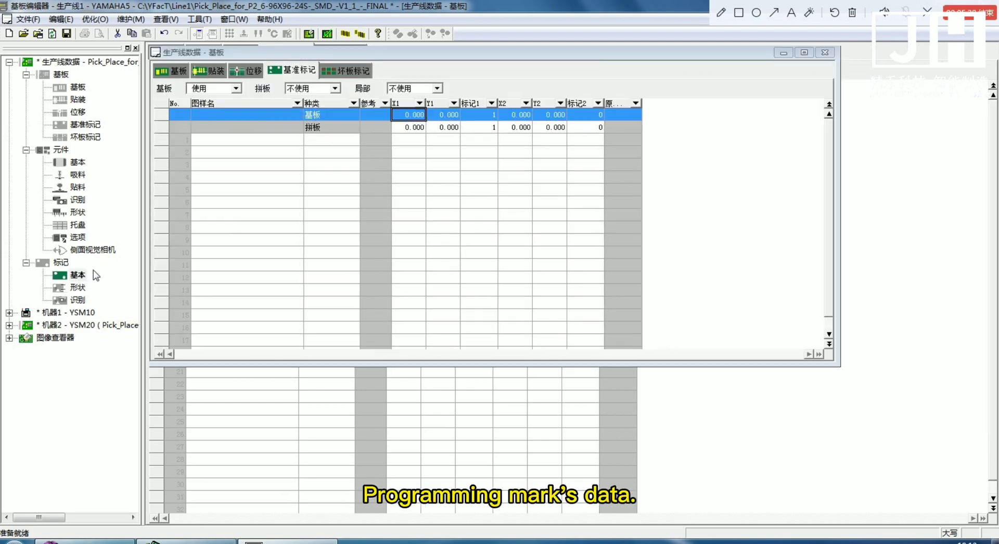
{"action": "left_click", "coordinate": [221, 63]}
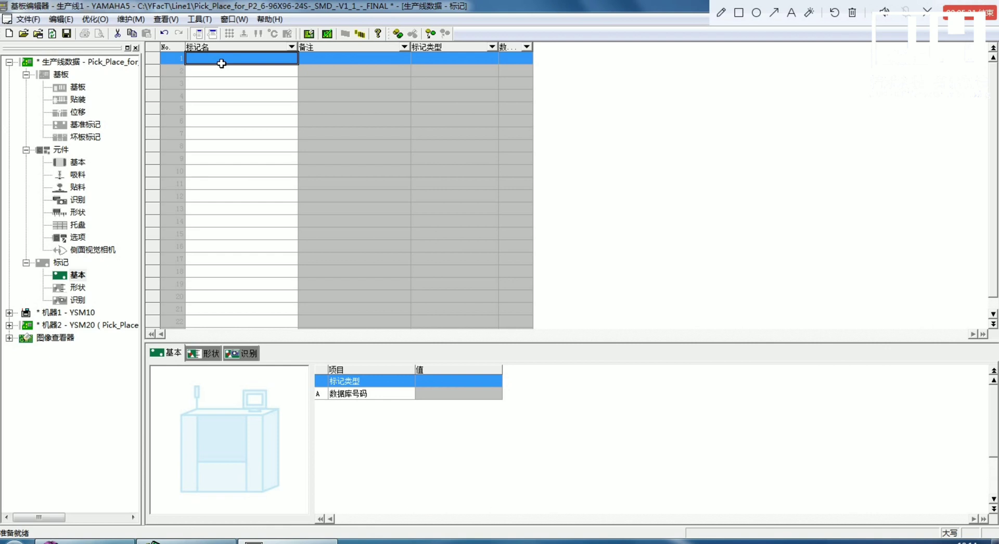
{"action": "type", "text": "MARK1"}
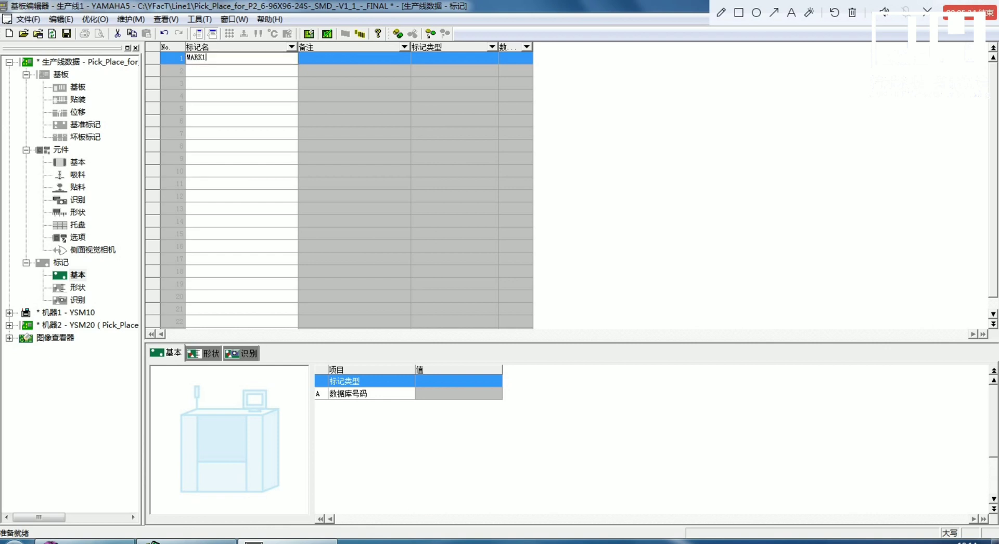
Assign database mark no. 3, 1.0mm_CIRCLE, to MARK1 and check its shape and recognition settings
{"action": "left_click", "coordinate": [230, 62]}
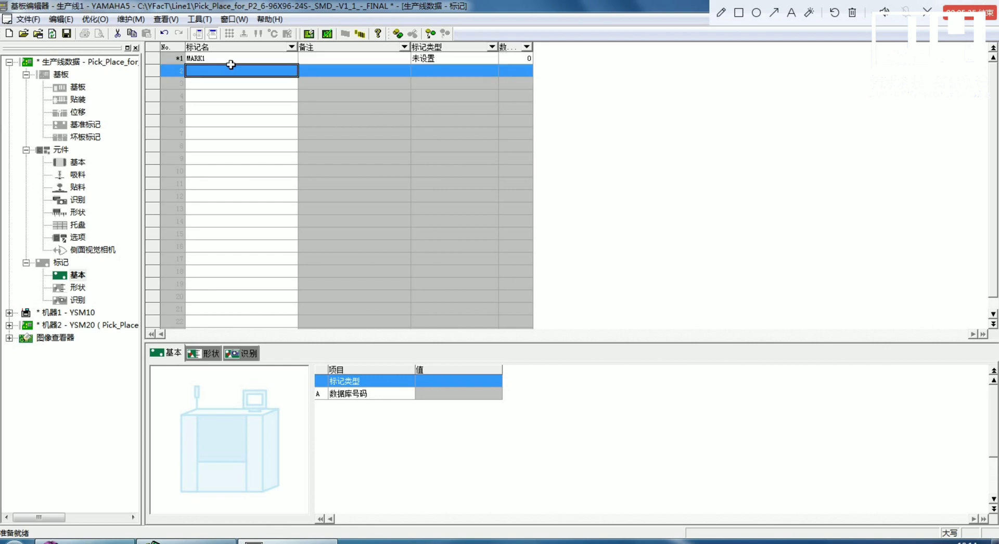
{"action": "left_click", "coordinate": [399, 34]}
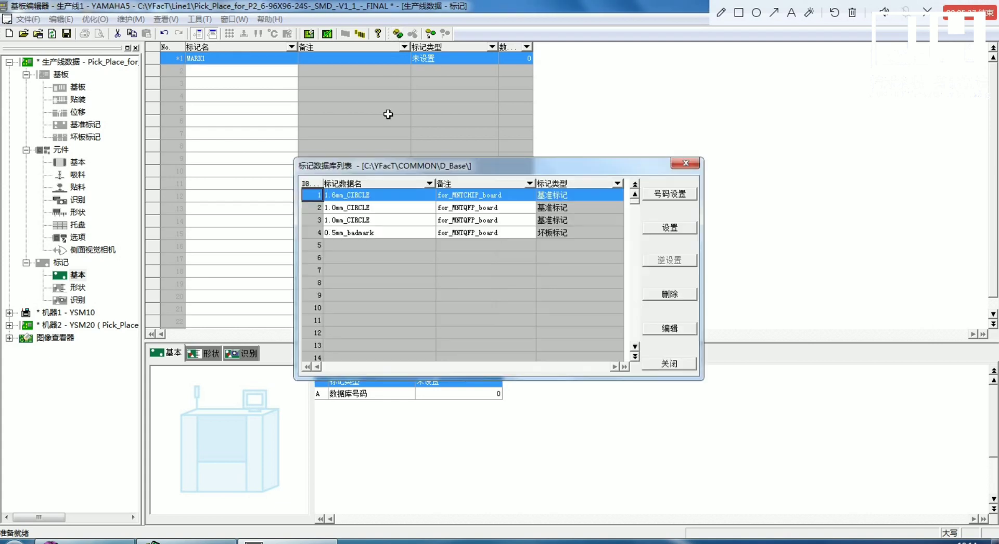
{"action": "left_click", "coordinate": [362, 221]}
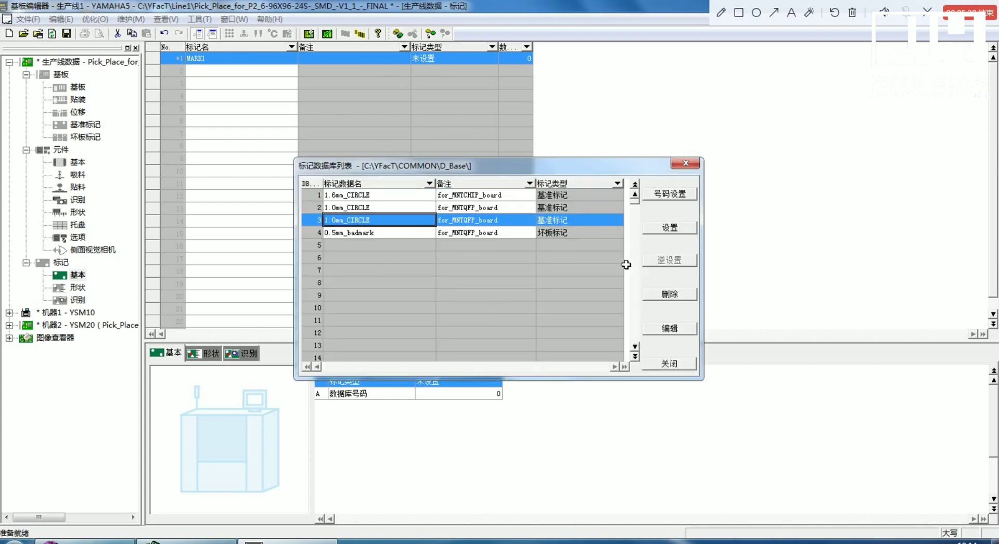
{"action": "left_click", "coordinate": [669, 228]}
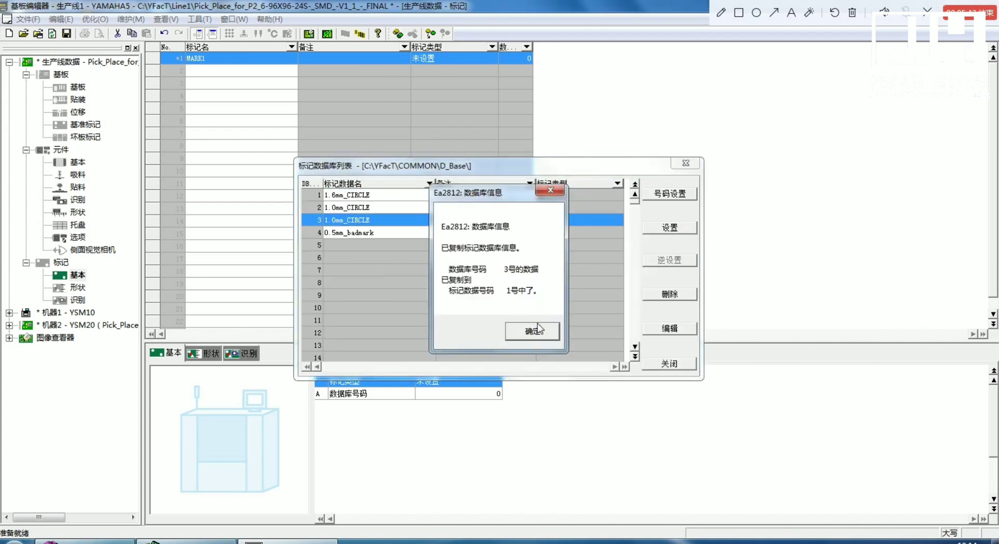
{"action": "left_click", "coordinate": [538, 328]}
{"action": "left_click", "coordinate": [685, 164]}
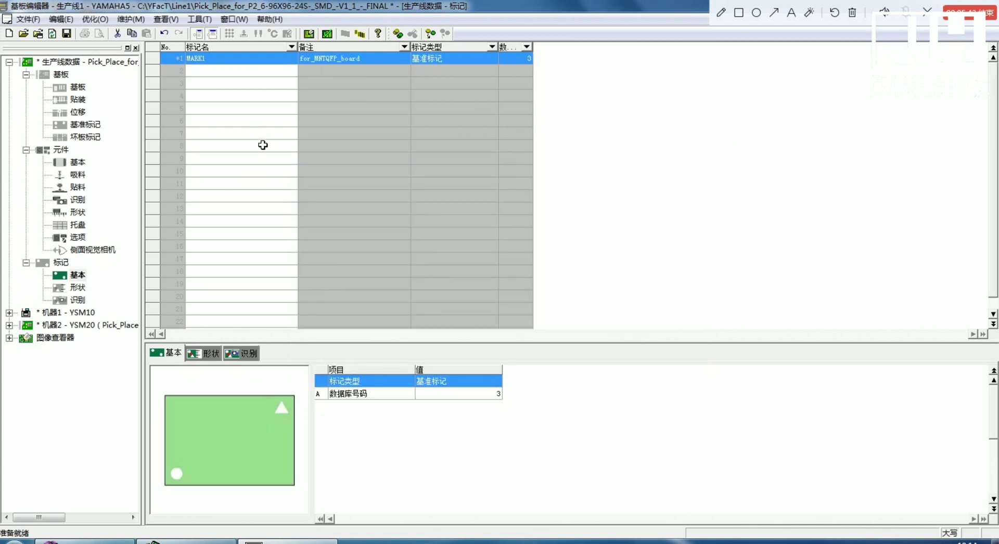
{"action": "left_click", "coordinate": [208, 354]}
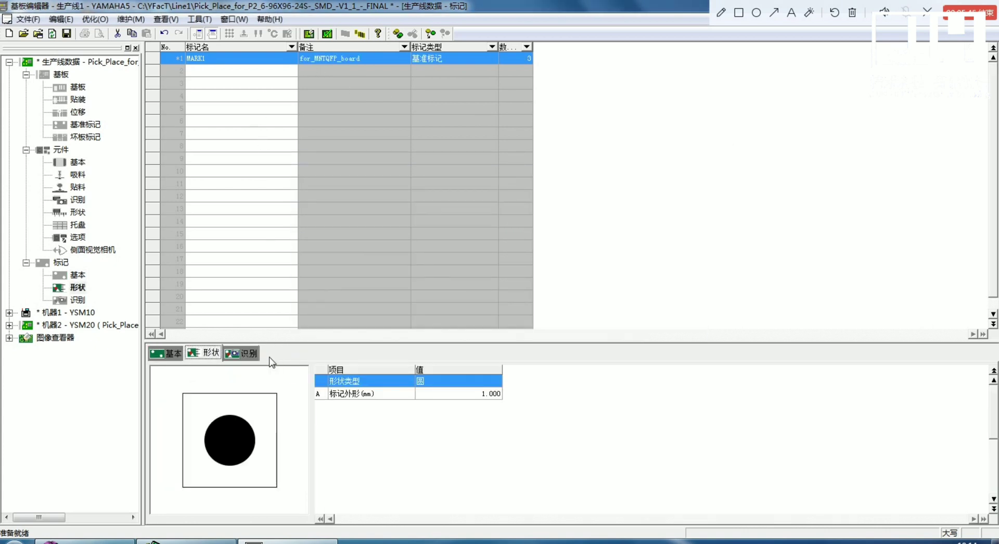
{"action": "left_click", "coordinate": [249, 354]}
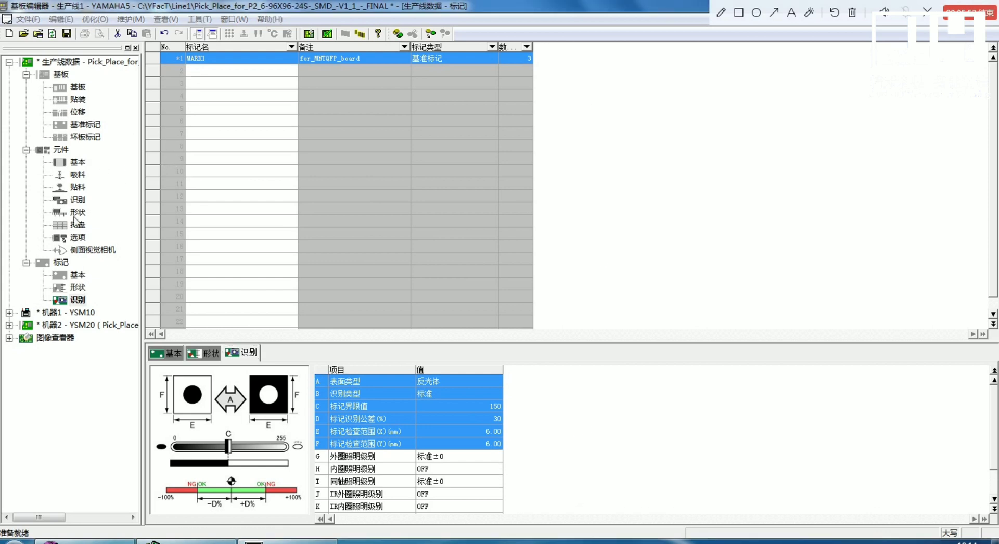
Return to the board's fiducial mark data (基准标记) and select the X1 coordinate of the board (基板) row
{"action": "left_click", "coordinate": [79, 99]}
{"action": "left_click", "coordinate": [78, 87]}
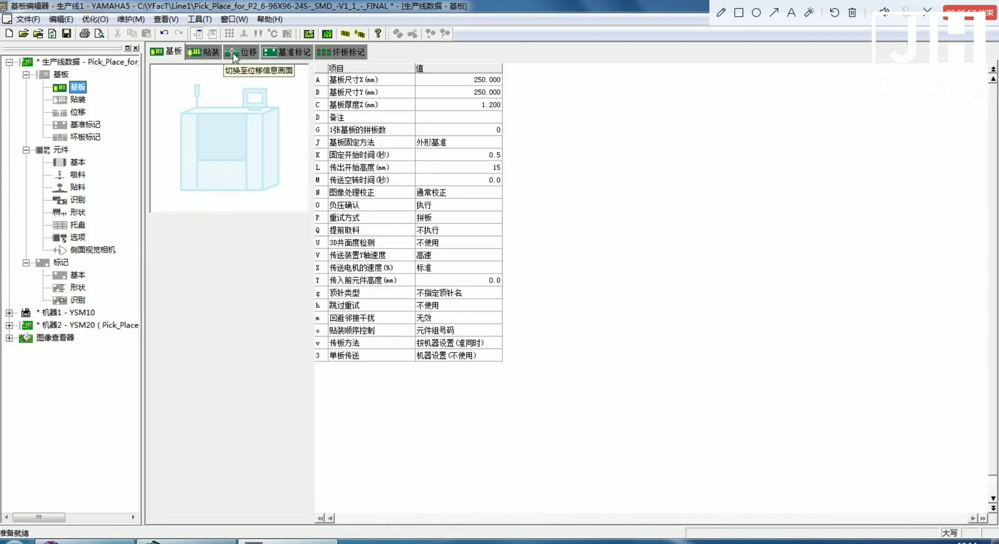
{"action": "left_click", "coordinate": [252, 55]}
{"action": "left_click", "coordinate": [282, 51]}
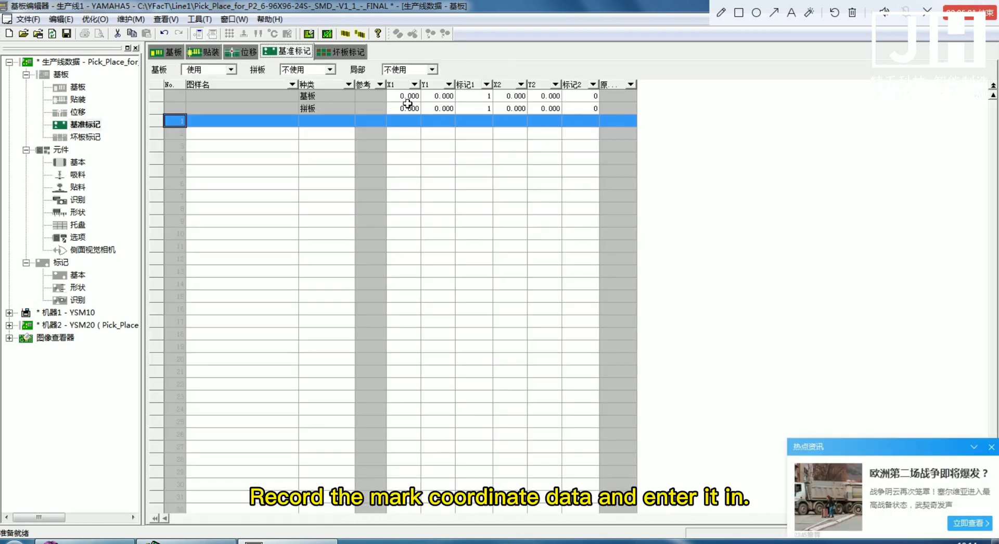
{"action": "left_click", "coordinate": [407, 99]}
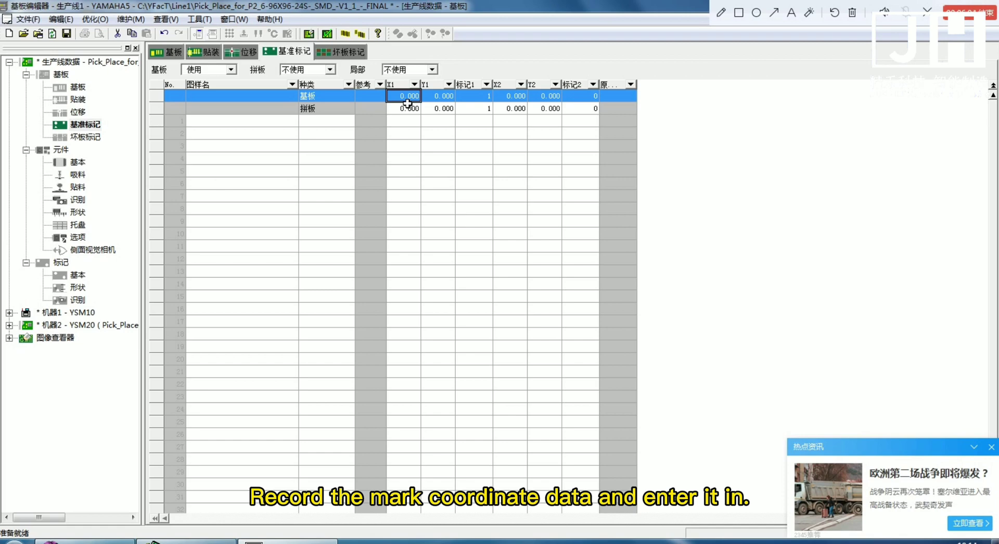
Shrink the board editor and board explorer windows, and minimize the editor to uncover the desktop files
{"action": "double_click", "coordinate": [677, 14]}
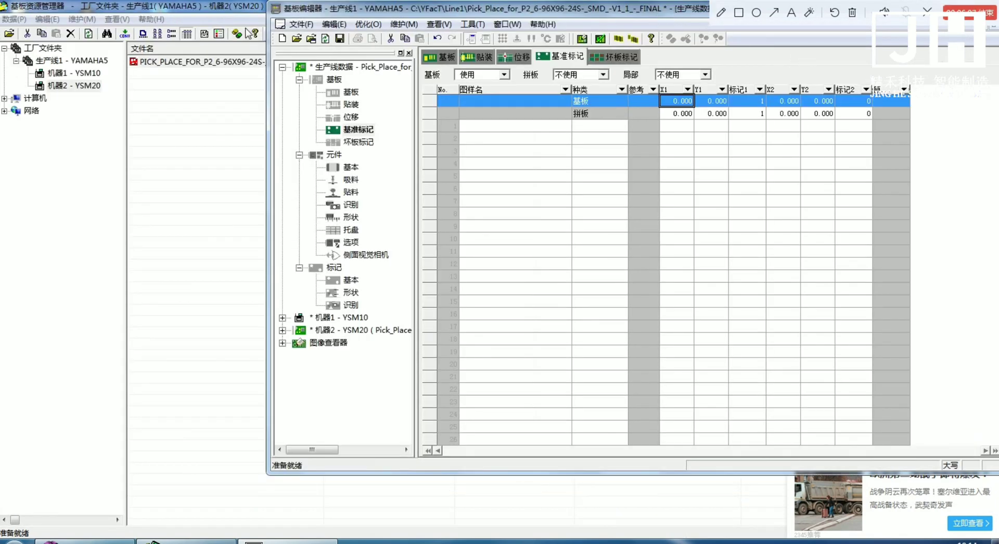
{"action": "left_click_drag", "start_coordinate": [636, 14], "coordinate": [255, 44]}
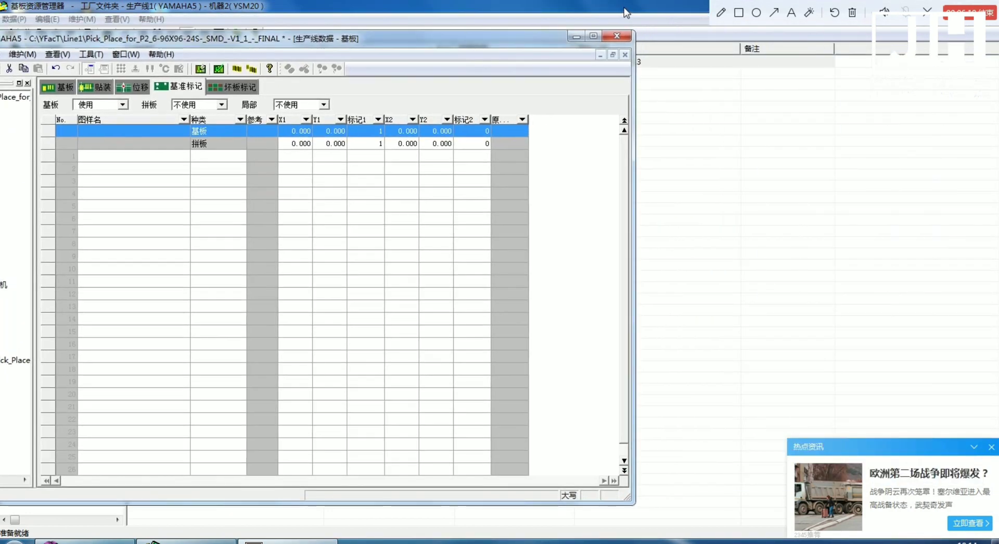
{"action": "double_click", "coordinate": [687, 15]}
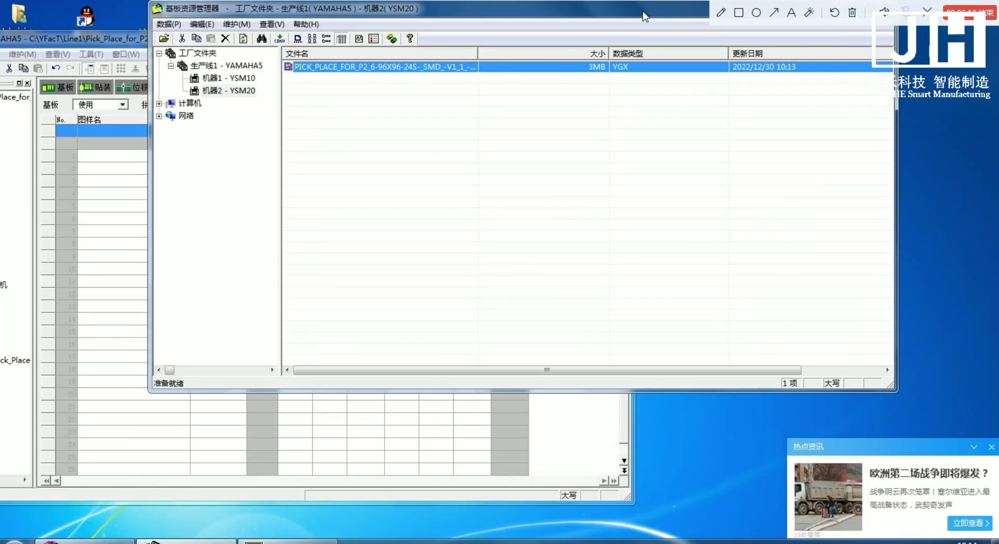
{"action": "left_click_drag", "start_coordinate": [644, 16], "coordinate": [706, 211]}
{"action": "left_click", "coordinate": [576, 37]}
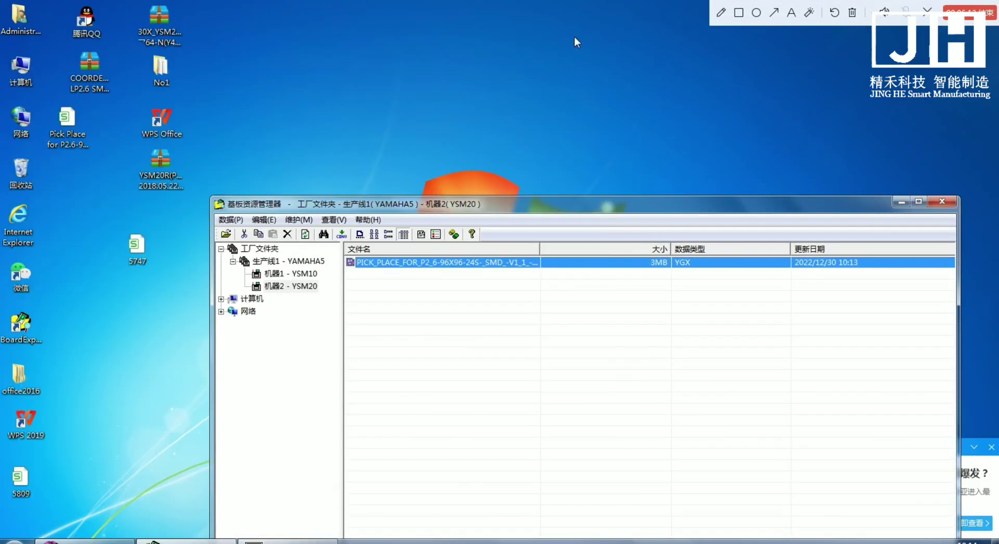
{"action": "double_click", "coordinate": [78, 144]}
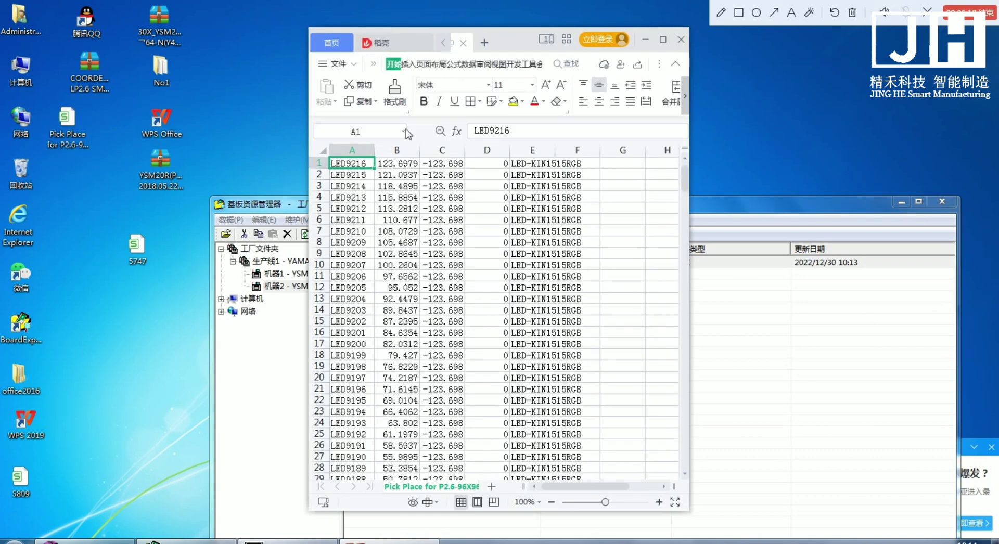
{"action": "left_click", "coordinate": [490, 486]}
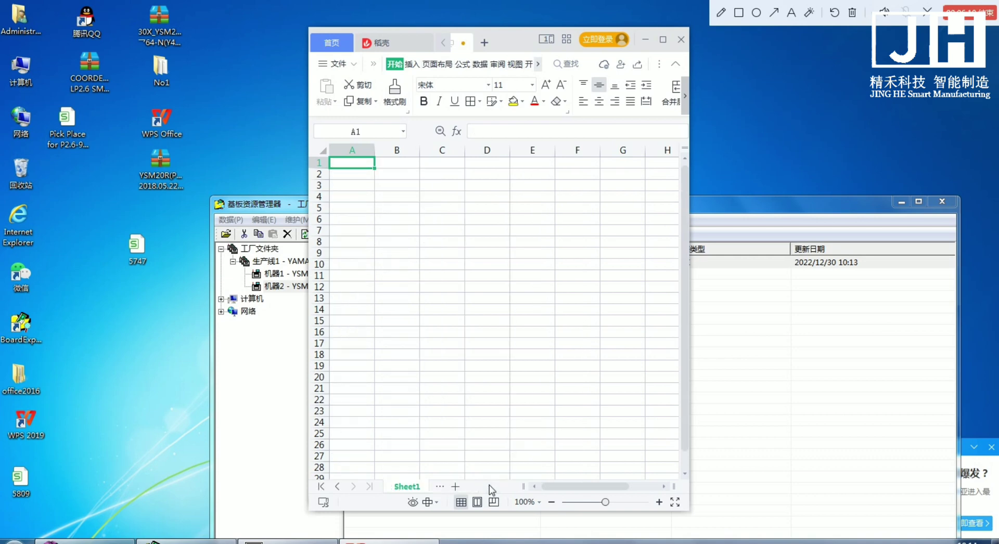
{"action": "left_click", "coordinate": [440, 487]}
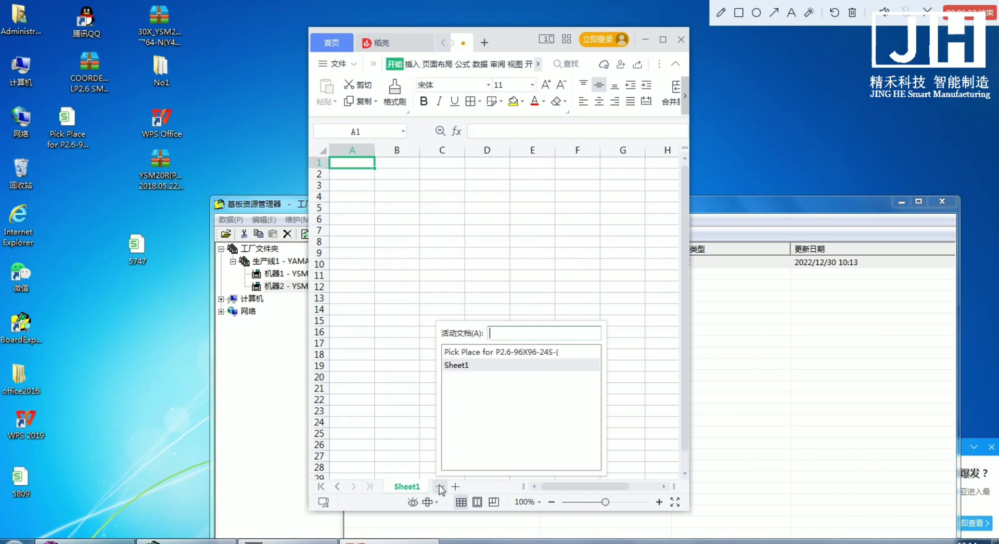
{"action": "left_click", "coordinate": [453, 367]}
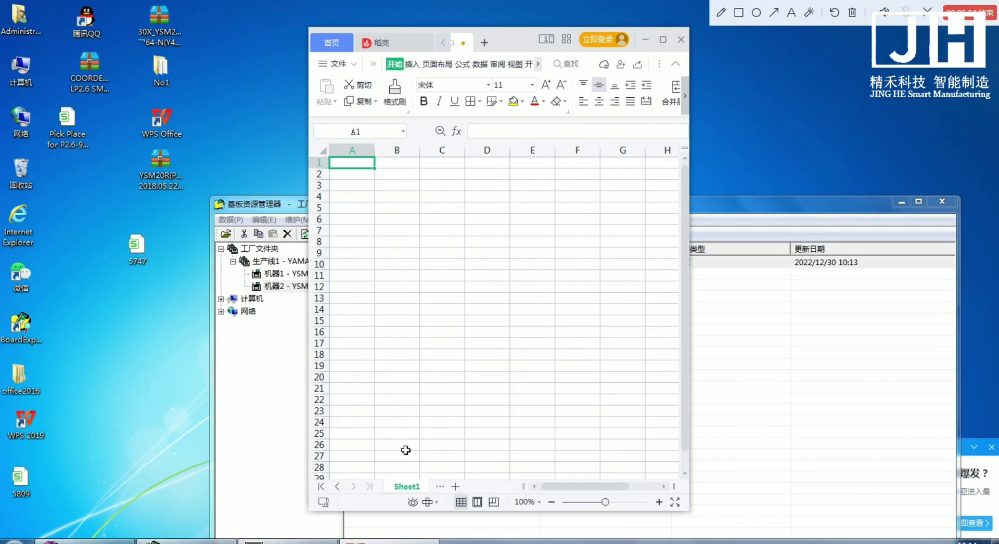
{"action": "left_click", "coordinate": [440, 487]}
{"action": "left_click", "coordinate": [487, 354]}
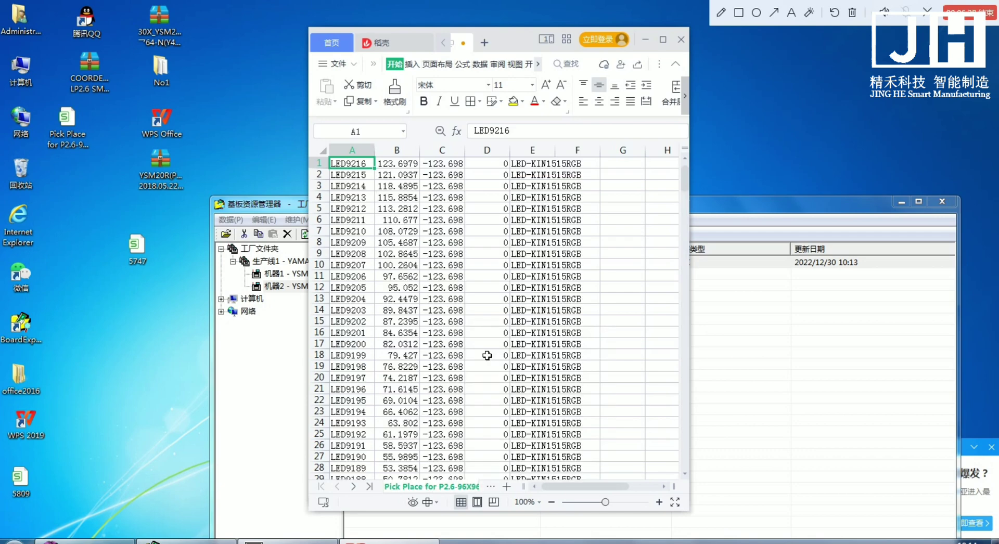
{"action": "scroll", "coordinate": [642, 328], "scroll_direction": "down", "scroll_amount": 4}
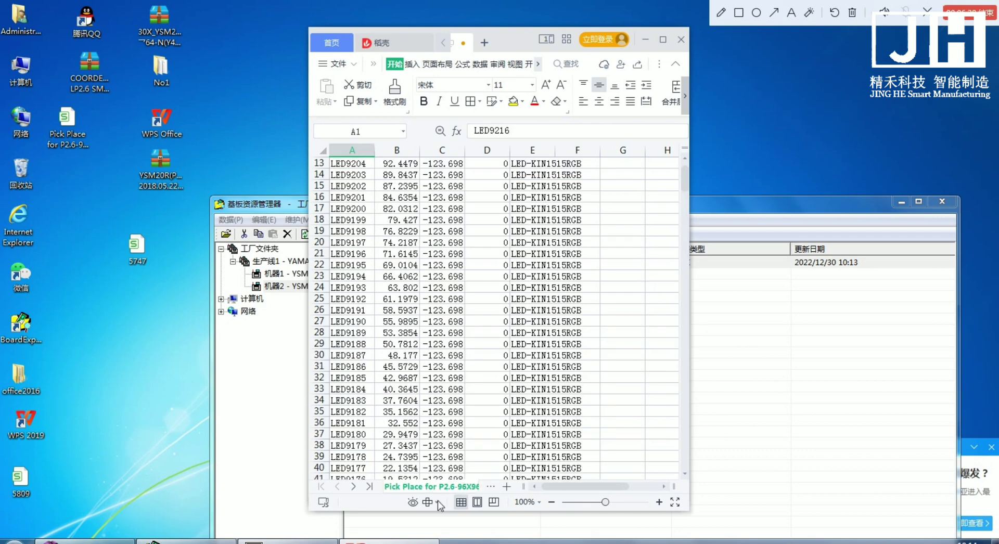
{"action": "left_click", "coordinate": [490, 488]}
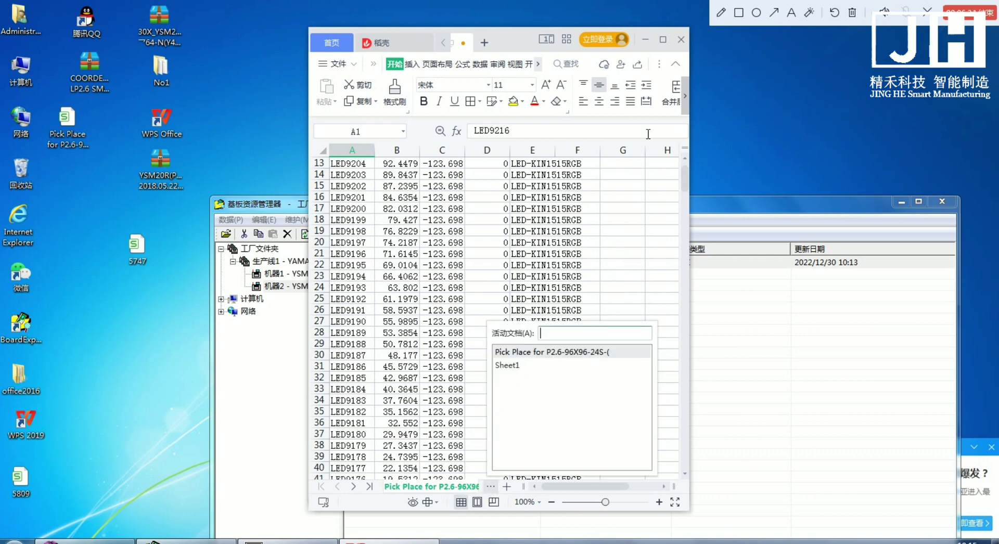
{"action": "left_click", "coordinate": [680, 40]}
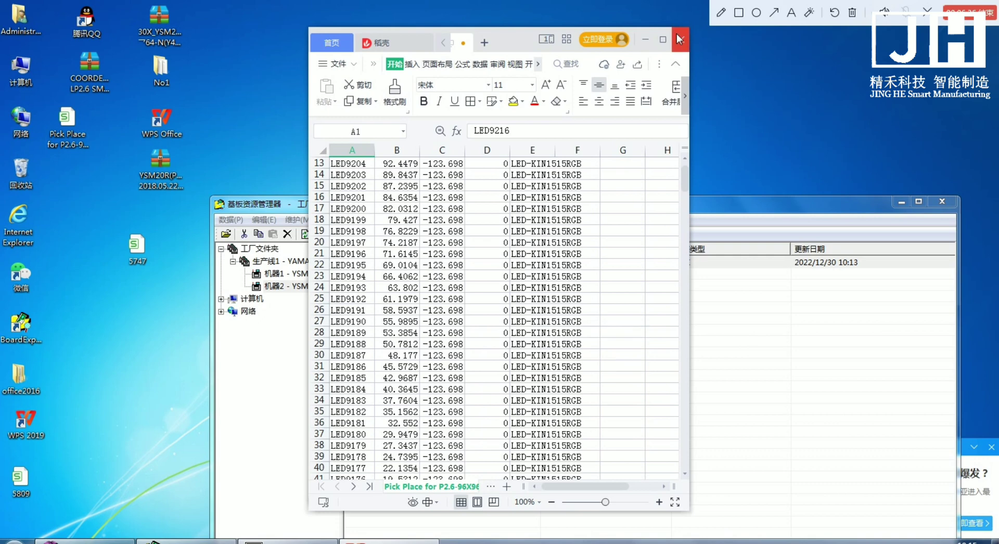
{"action": "left_click", "coordinate": [677, 35]}
{"action": "left_click", "coordinate": [516, 289]}
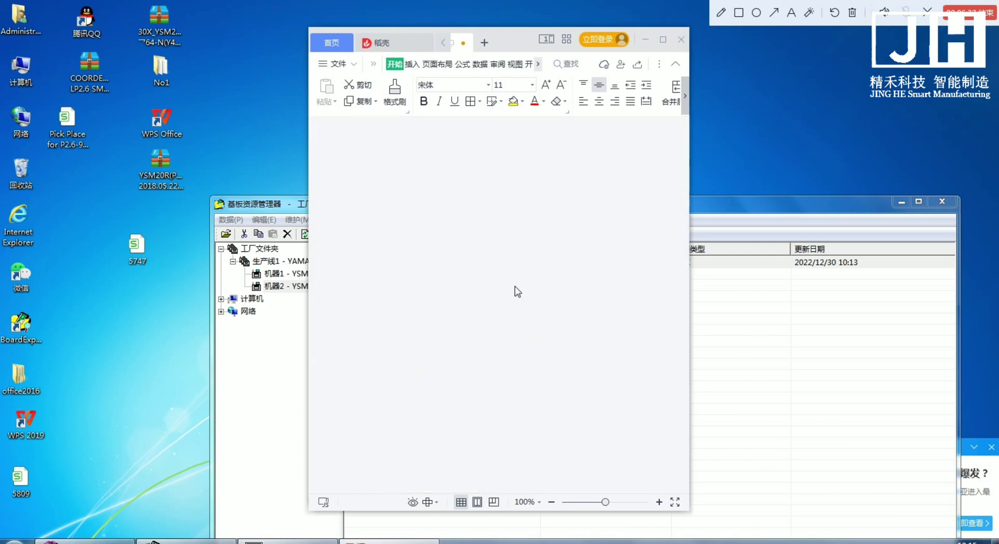
Look through the coordinate rows of the cleaned Pick Place spreadsheet on the desktop for mark entries, and close it
{"action": "double_click", "coordinate": [63, 137]}
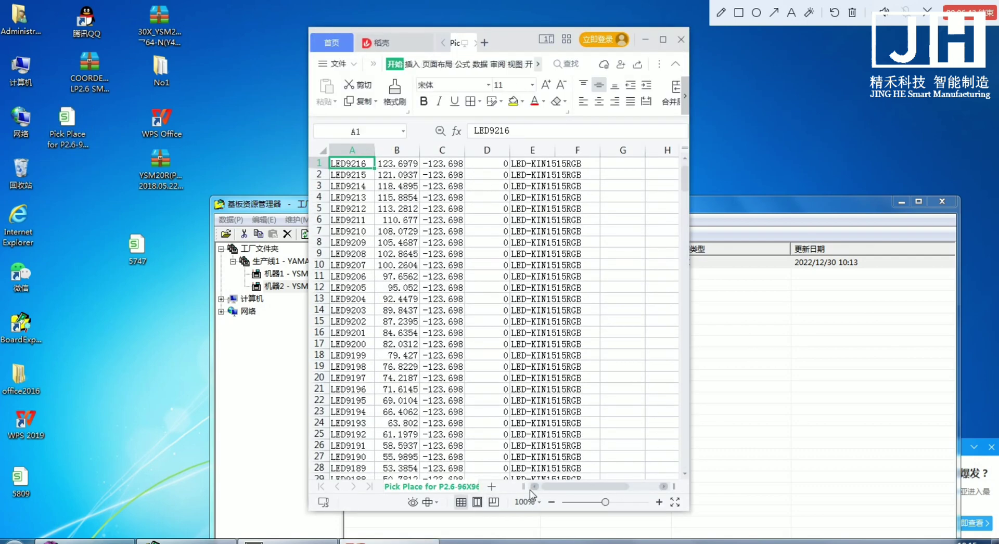
{"action": "left_click", "coordinate": [663, 40]}
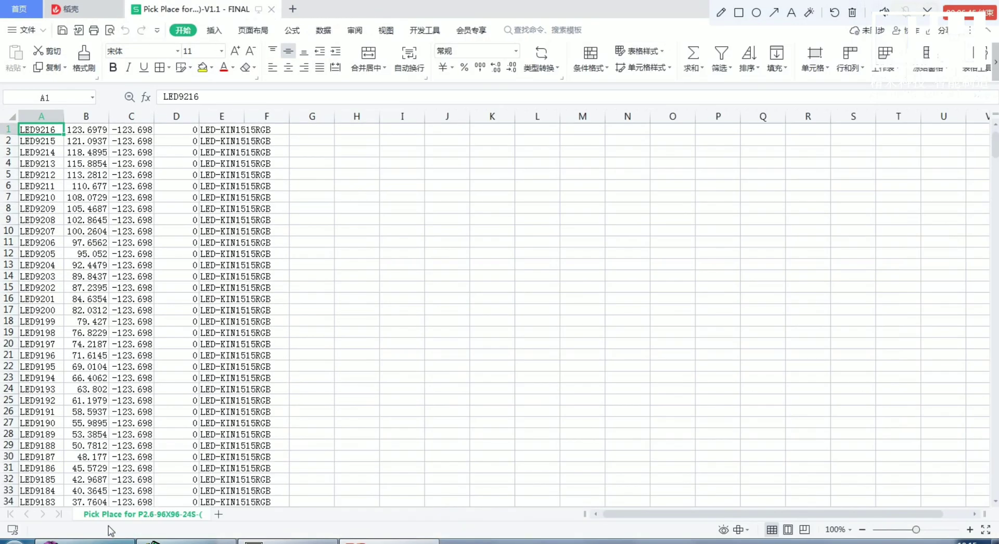
{"action": "scroll", "coordinate": [120, 367], "scroll_direction": "down", "scroll_amount": 3}
{"action": "left_click", "coordinate": [121, 367]}
{"action": "scroll", "coordinate": [121, 367], "scroll_direction": "down", "scroll_amount": 18}
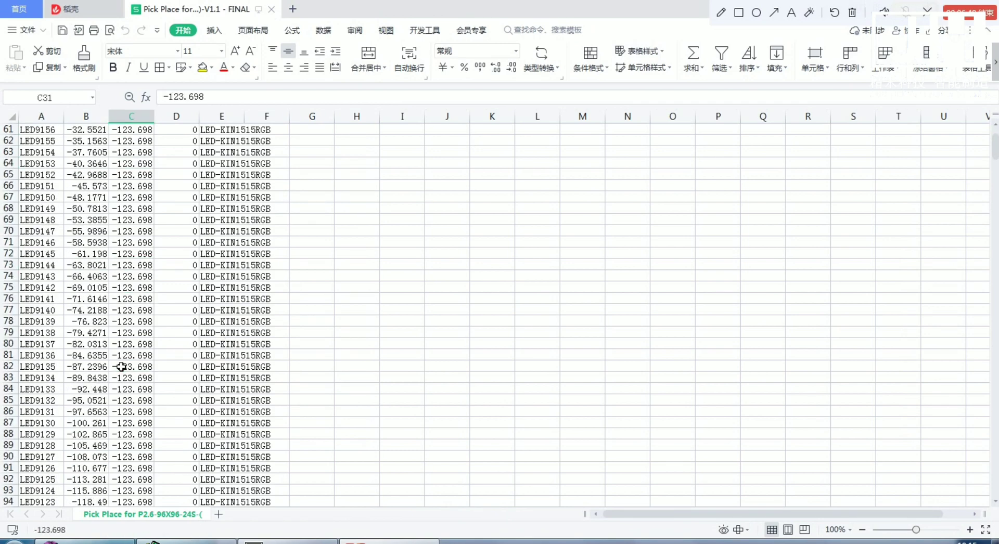
{"action": "double_click", "coordinate": [673, 20]}
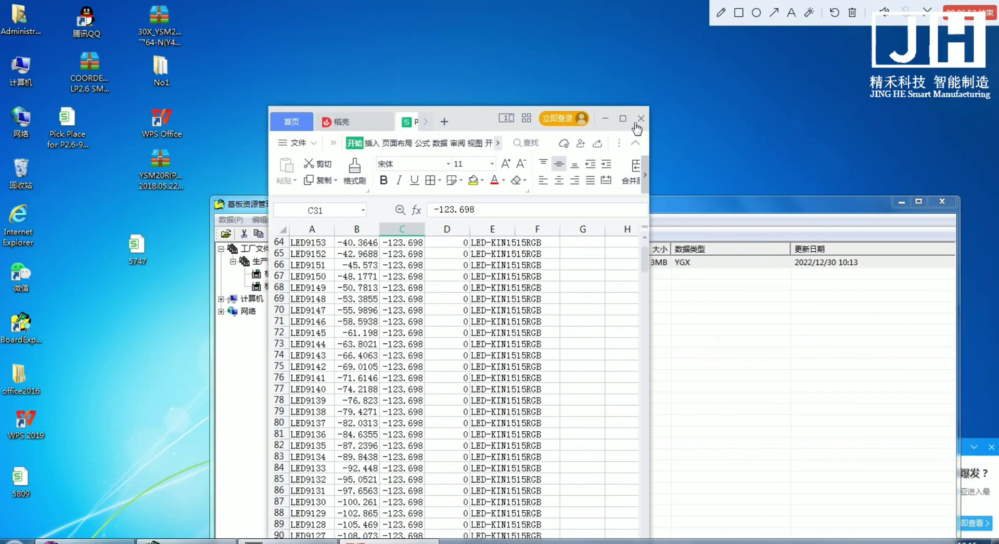
{"action": "left_click", "coordinate": [635, 115]}
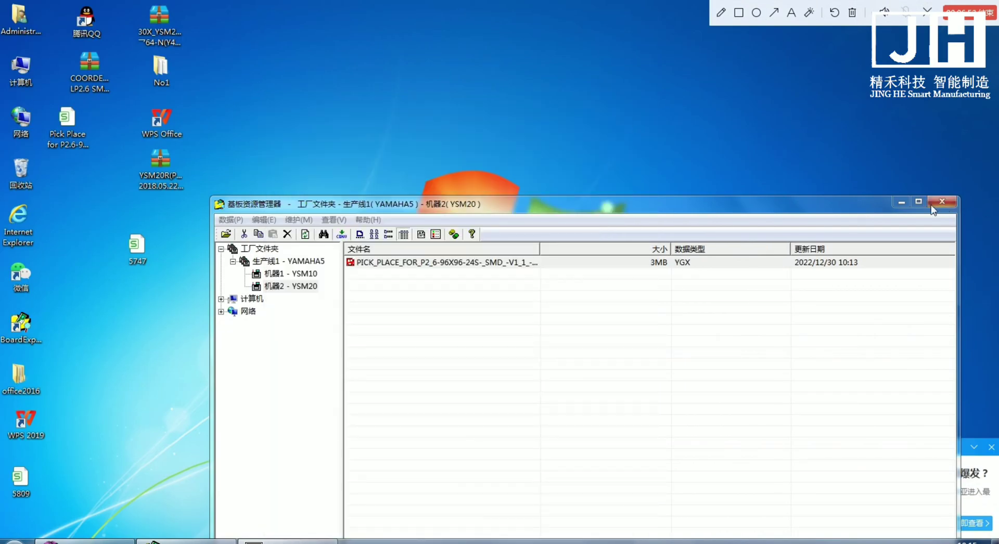
Minimize the board explorer and open the original Pick Place XLS spreadsheet from the COORDENADAS LP2.6 SMD V1.1 archive
{"action": "left_click", "coordinate": [903, 202]}
{"action": "double_click", "coordinate": [89, 68]}
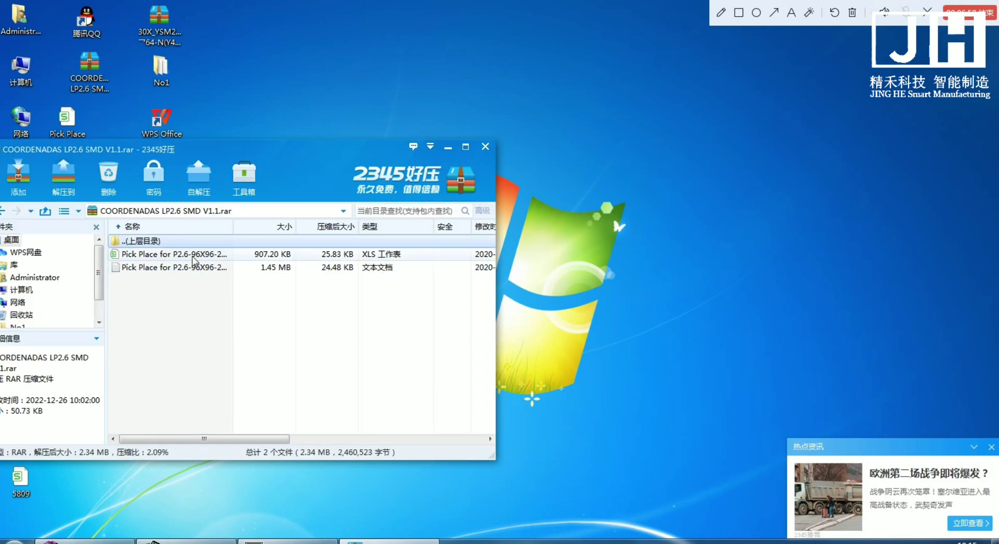
{"action": "double_click", "coordinate": [194, 255]}
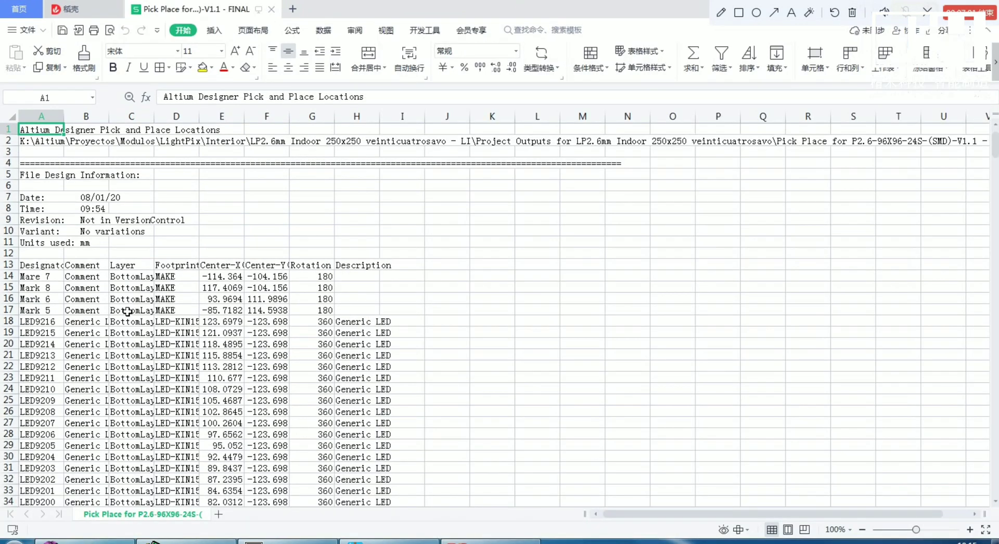
Read the Center-X and Center-Y coordinates of marks 7 and 6 in the original spreadsheet, and close it
{"action": "left_click", "coordinate": [368, 300]}
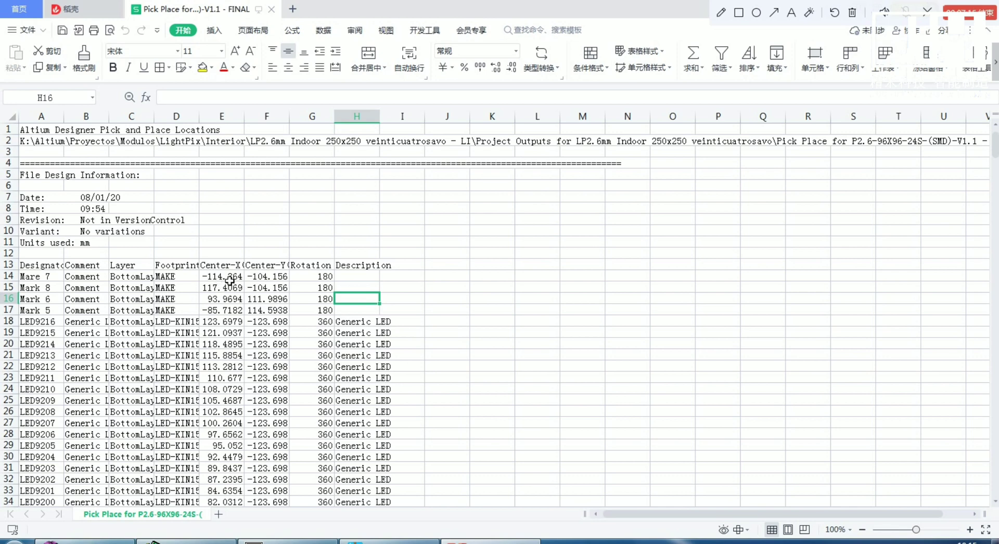
{"action": "left_click_drag", "start_coordinate": [230, 281], "coordinate": [315, 278]}
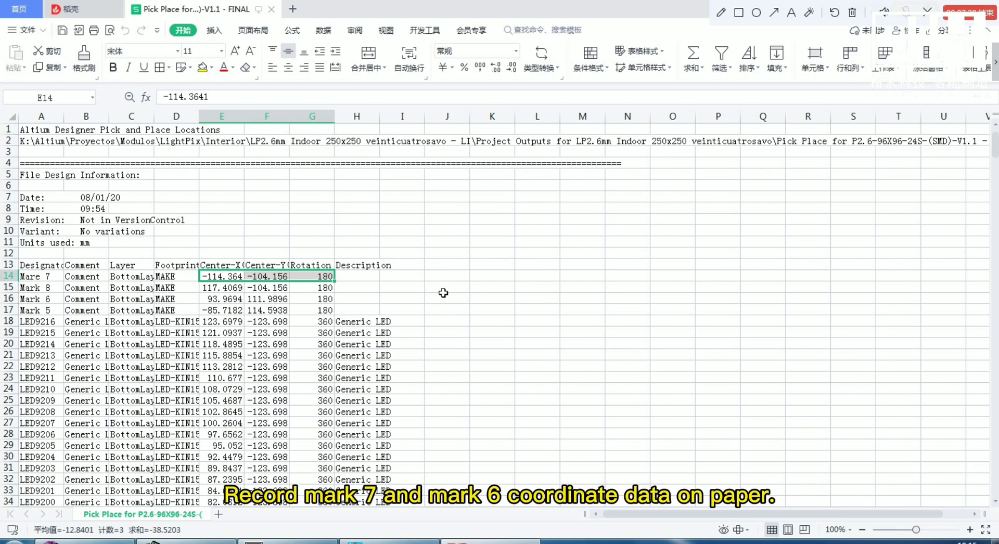
{"action": "left_click", "coordinate": [232, 299]}
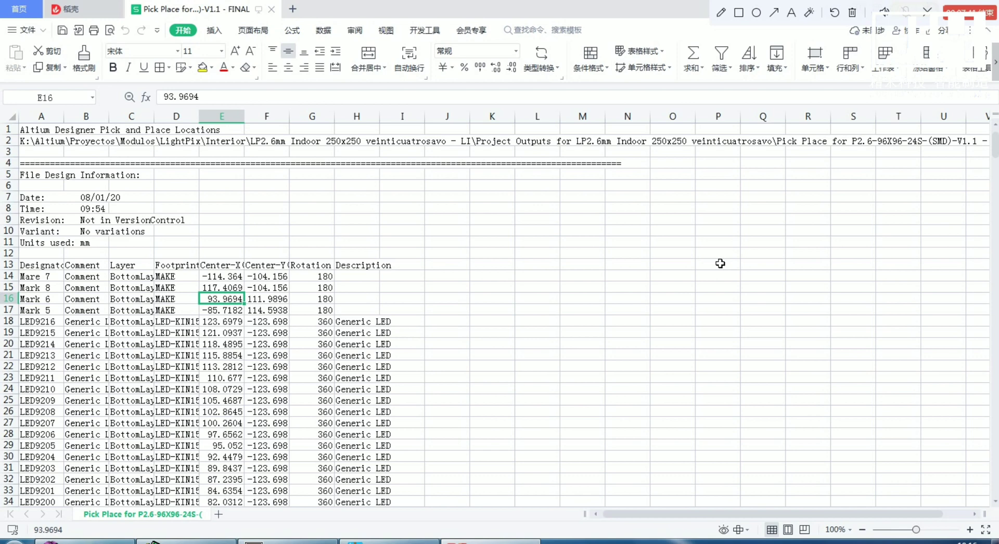
{"action": "left_click_drag", "start_coordinate": [429, 9], "coordinate": [430, 73]}
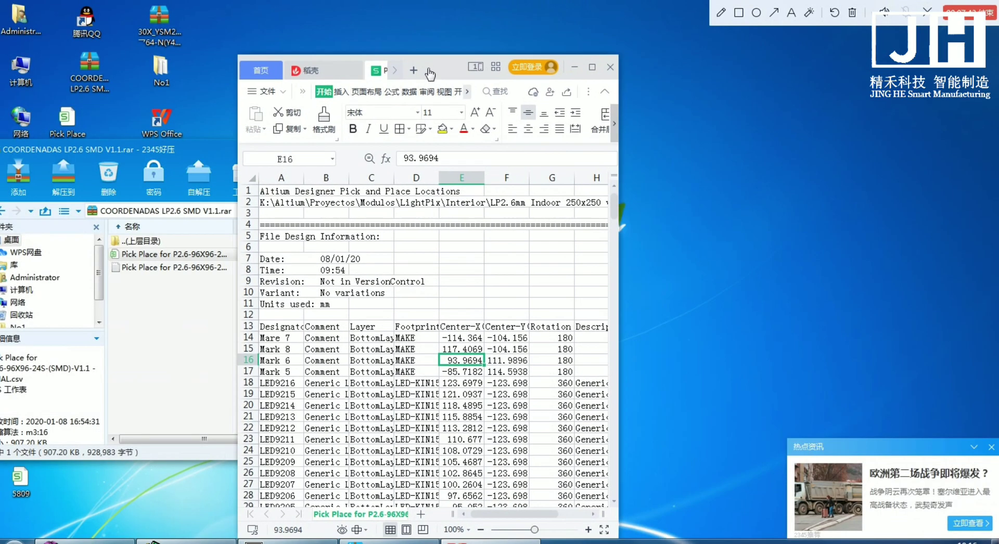
{"action": "left_click", "coordinate": [610, 66]}
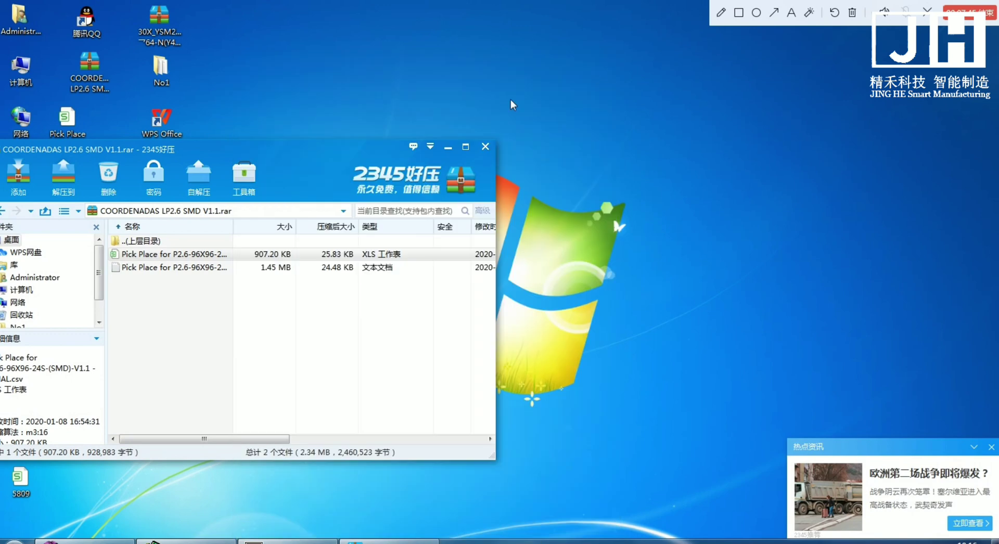
Close the archive window, return to the board editor, and set the board fiducial's first mark to X1 -114.364 and Y1 -104.156
{"action": "left_click", "coordinate": [483, 146]}
{"action": "left_click", "coordinate": [287, 542]}
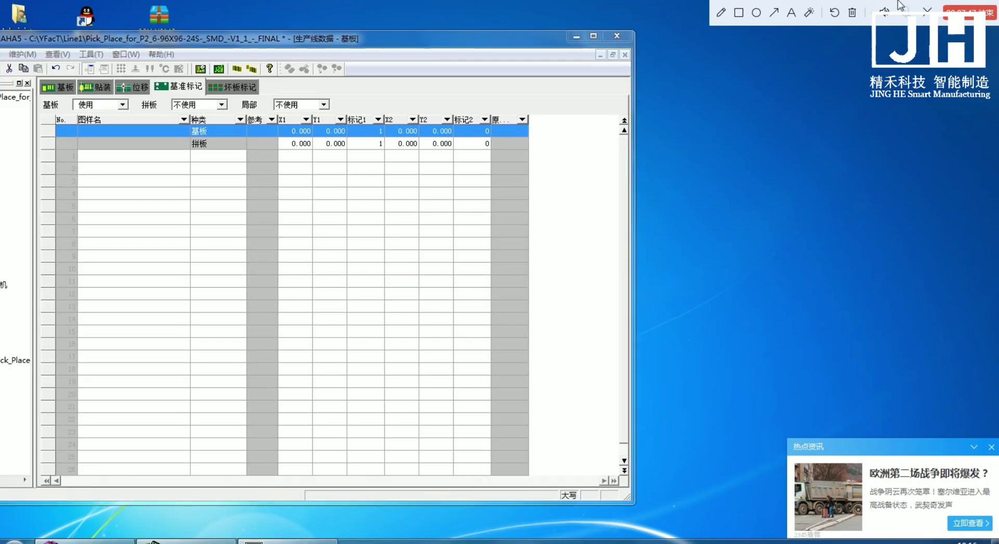
{"action": "left_click", "coordinate": [300, 133]}
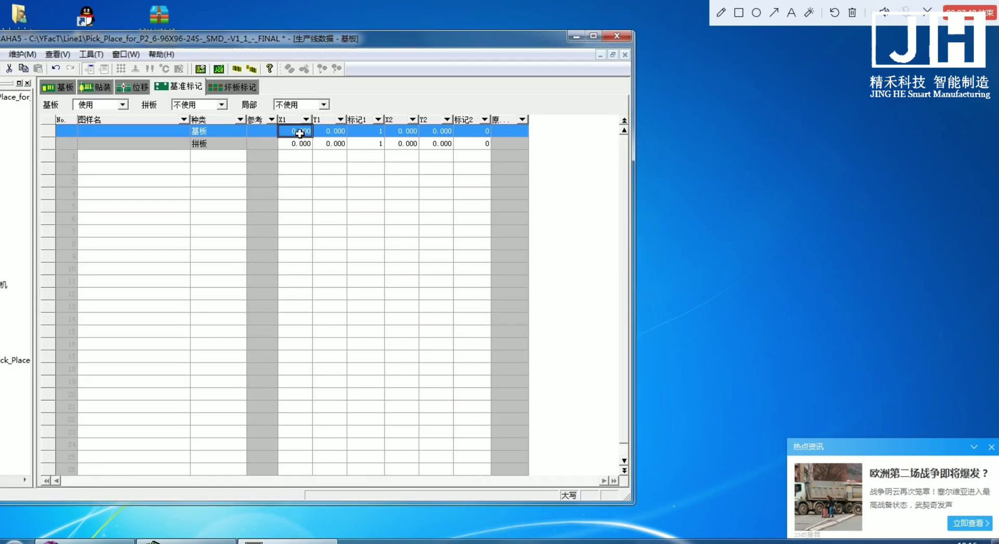
{"action": "type", "text": "-111"}
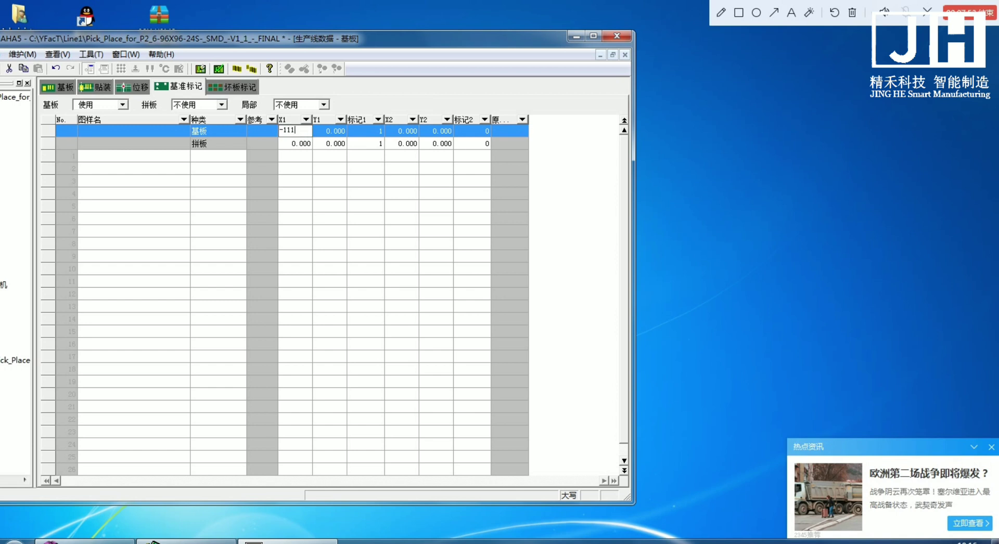
{"action": "key", "text": "BackSpace"}
{"action": "key", "text": "BackSpace"}
{"action": "type", "text": "14.364"}
{"action": "left_click", "coordinate": [327, 132]}
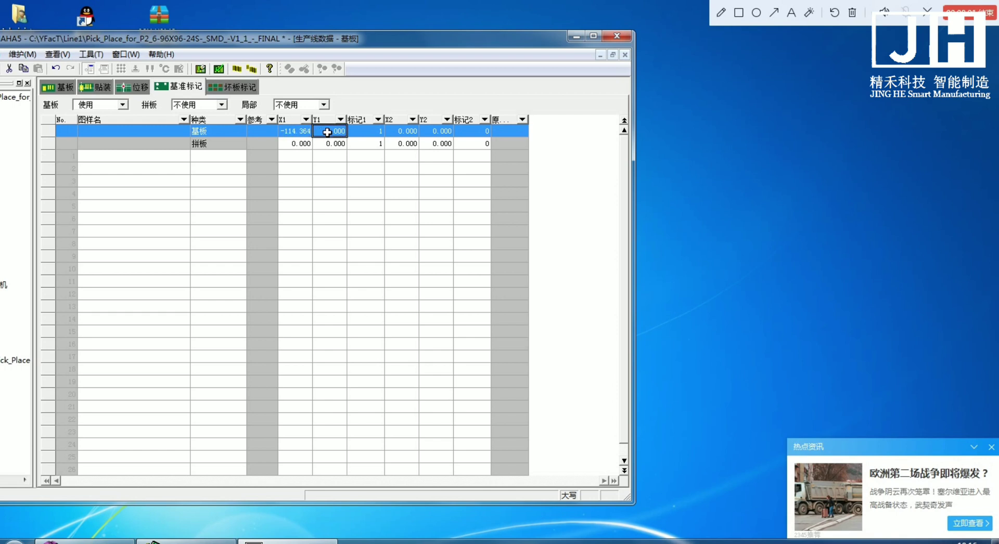
{"action": "type", "text": "-10"}
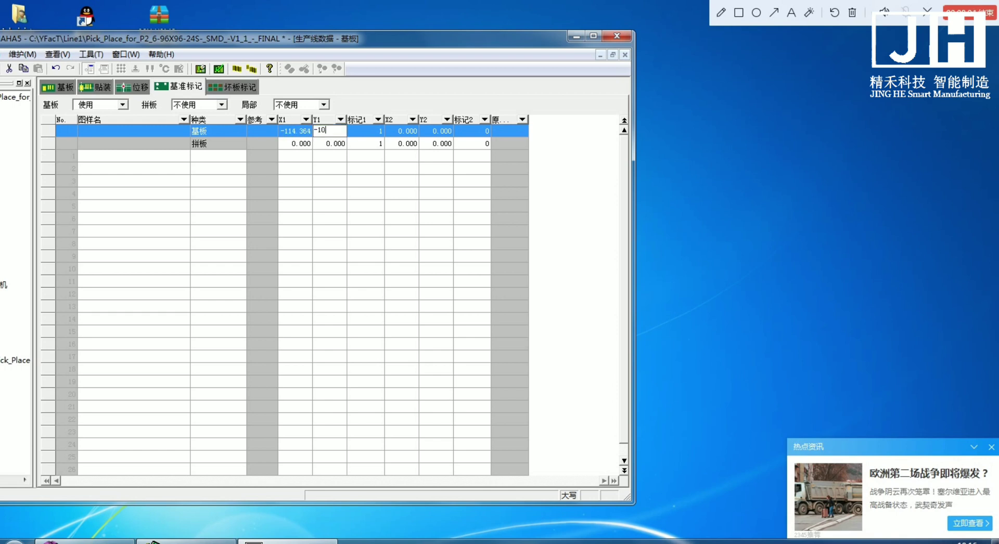
{"action": "type", "text": "4.156"}
Set the second mark of the board fiducial to X2 93.969 and Y2 111.989
{"action": "left_click", "coordinate": [412, 136]}
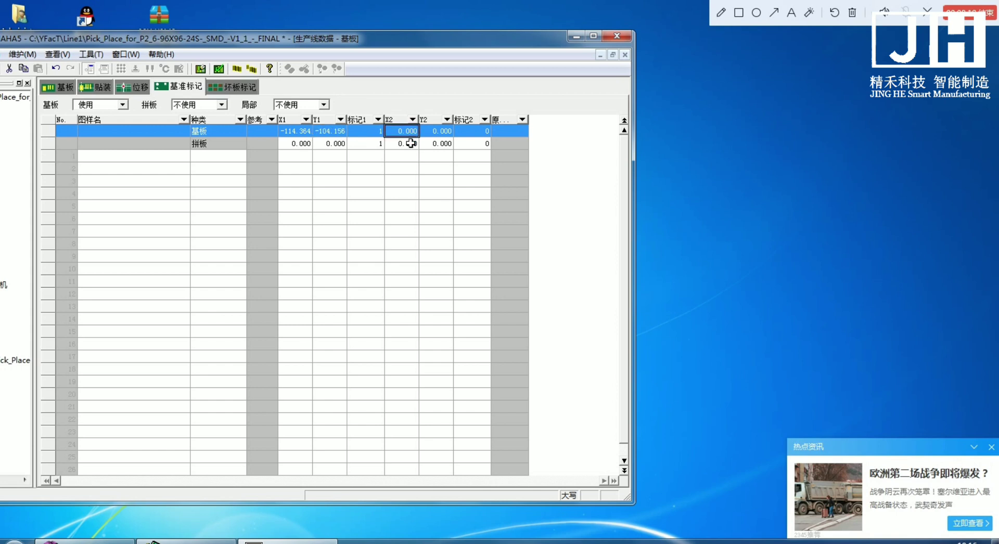
{"action": "type", "text": "9"}
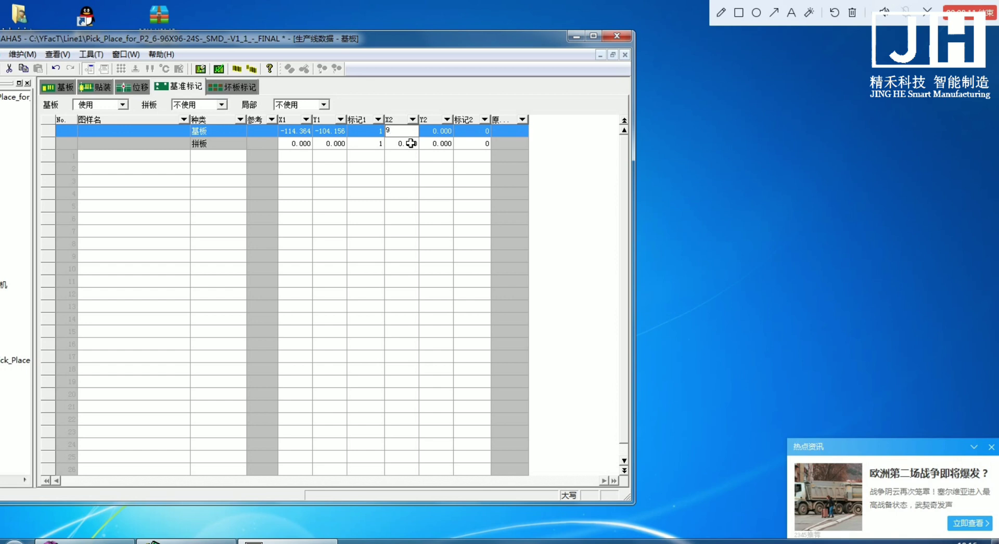
{"action": "type", "text": "3.969"}
{"action": "left_click", "coordinate": [436, 131]}
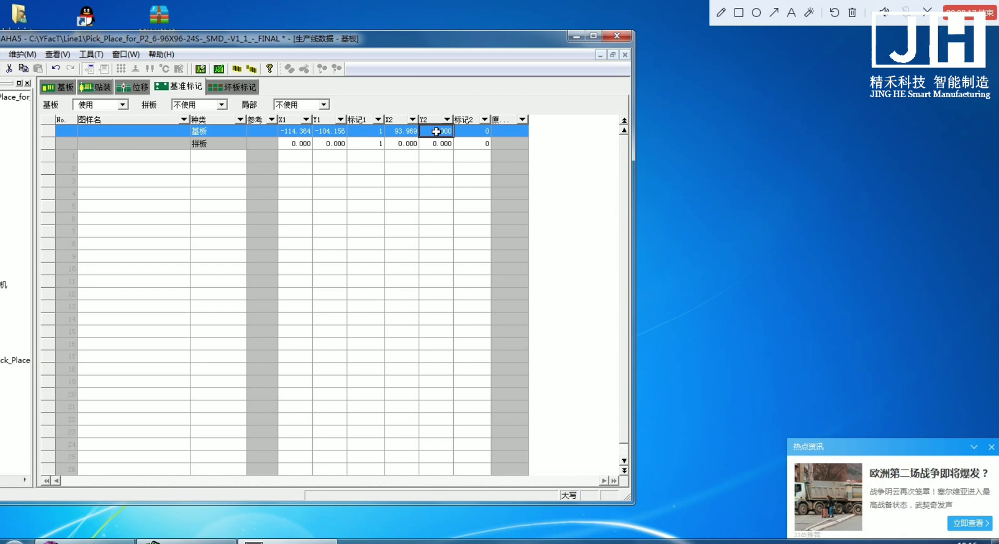
{"action": "type", "text": "111.989"}
{"action": "left_click", "coordinate": [383, 207]}
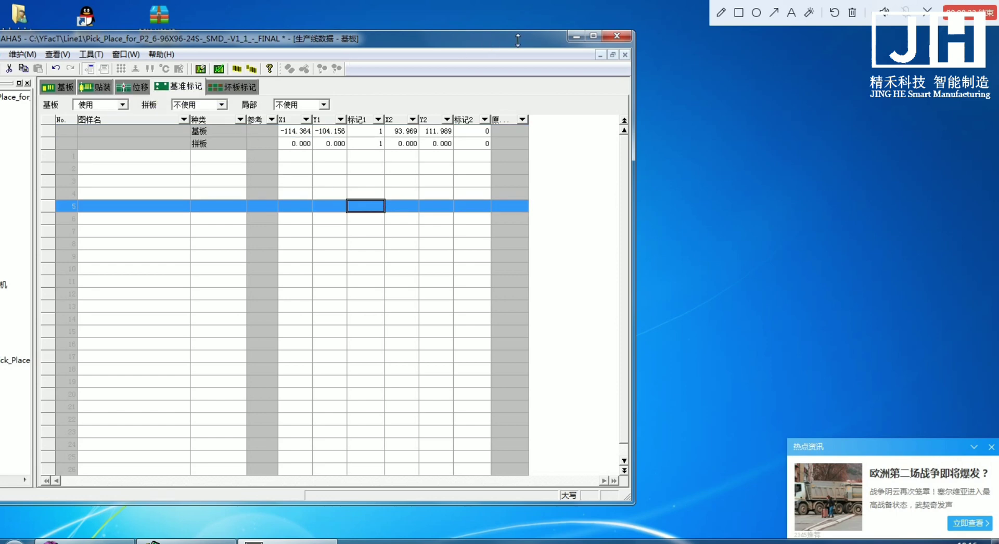
Maximize the board editor, select the LED component in the pickup data, and open the component library for it
{"action": "left_click", "coordinate": [593, 36]}
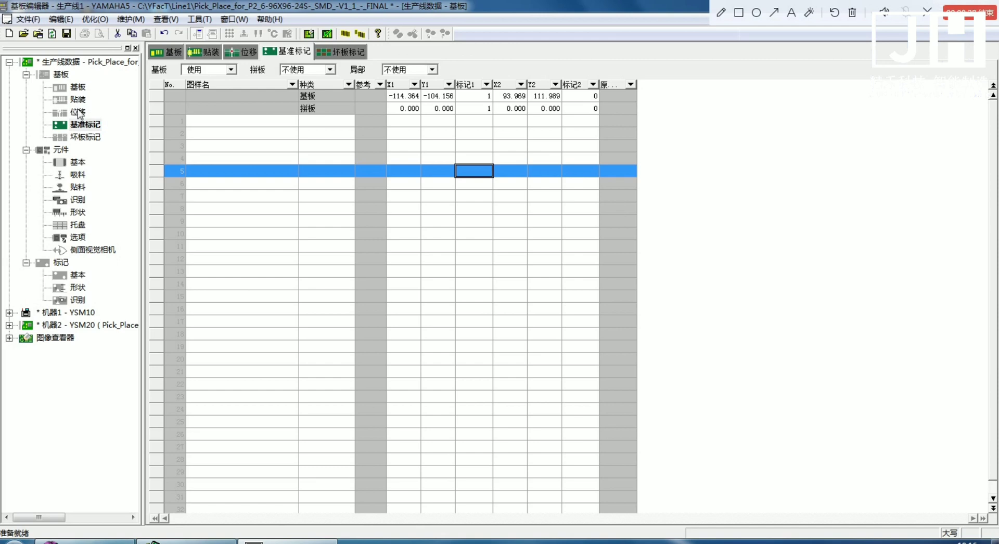
{"action": "left_click", "coordinate": [77, 175]}
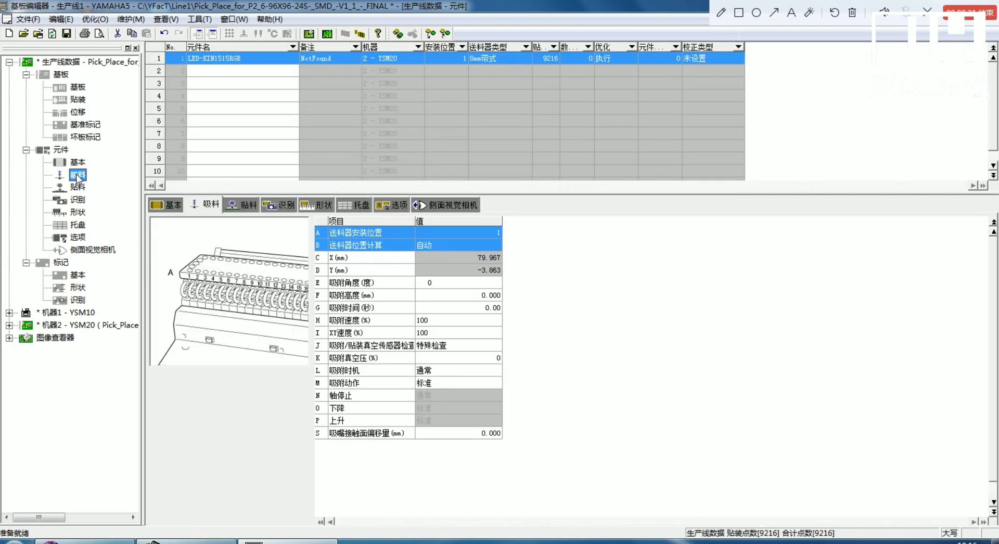
{"action": "left_click", "coordinate": [238, 61]}
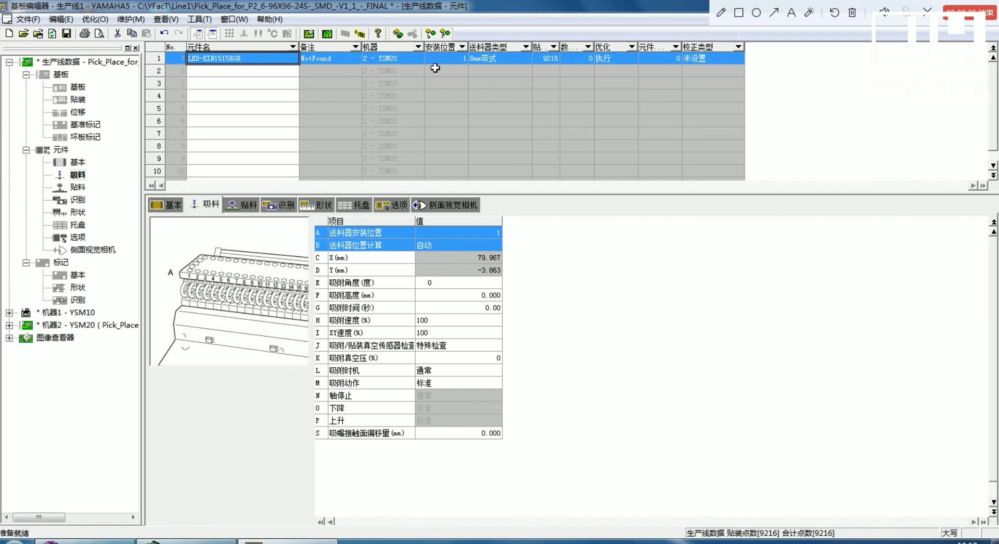
{"action": "left_click", "coordinate": [398, 34]}
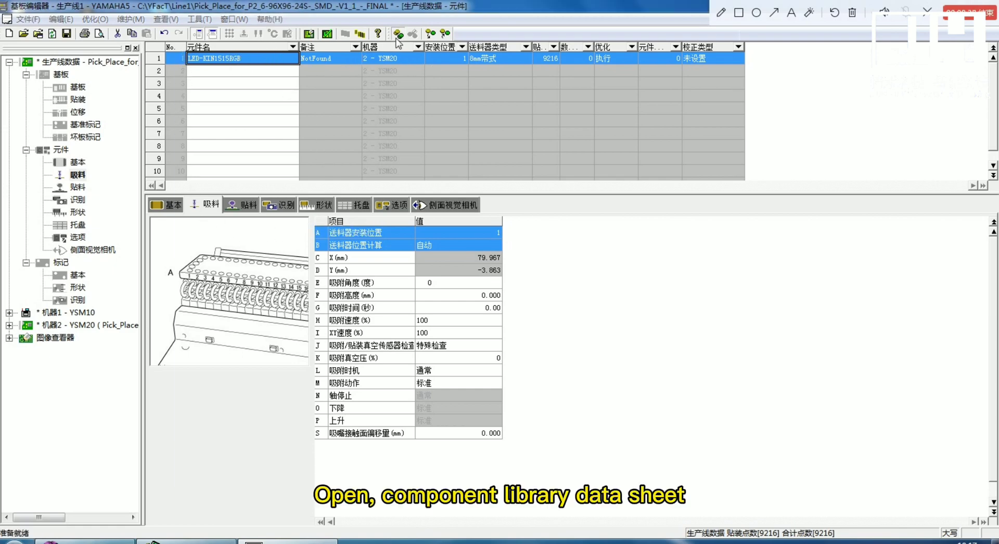